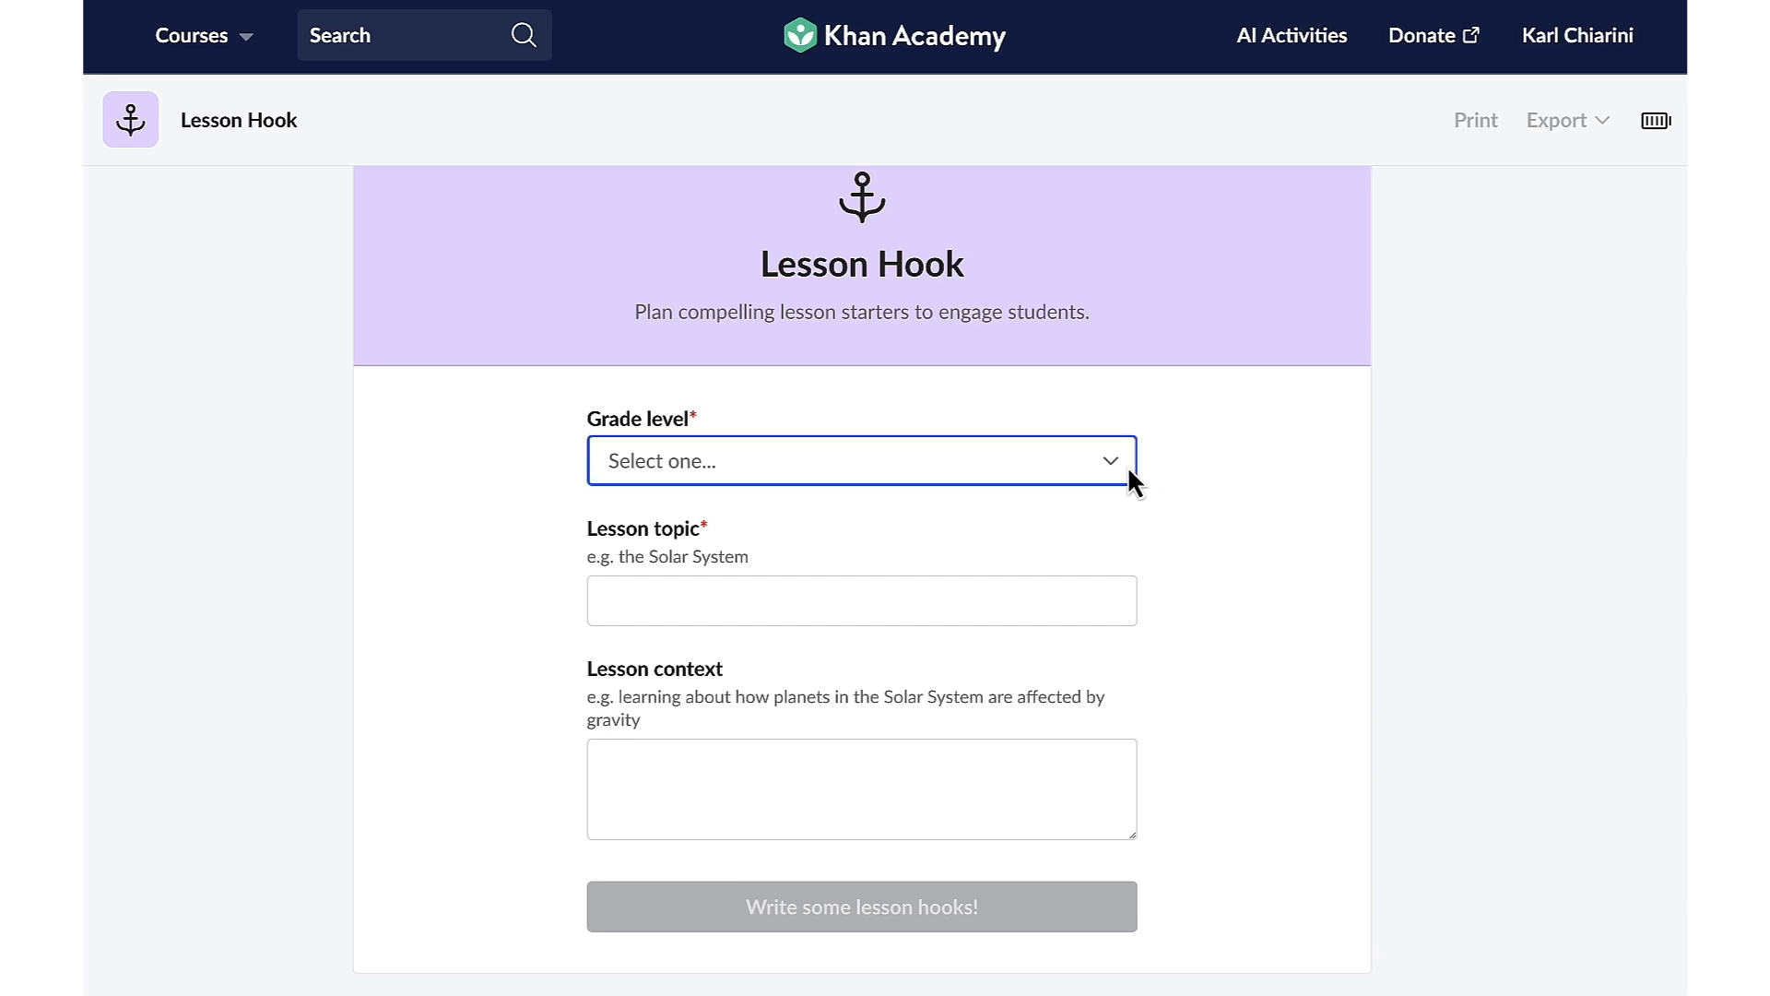
Fill in the Lesson Hook form with 7th grade and the lesson topic "Two-step inequalities"
left_click(1121, 462)
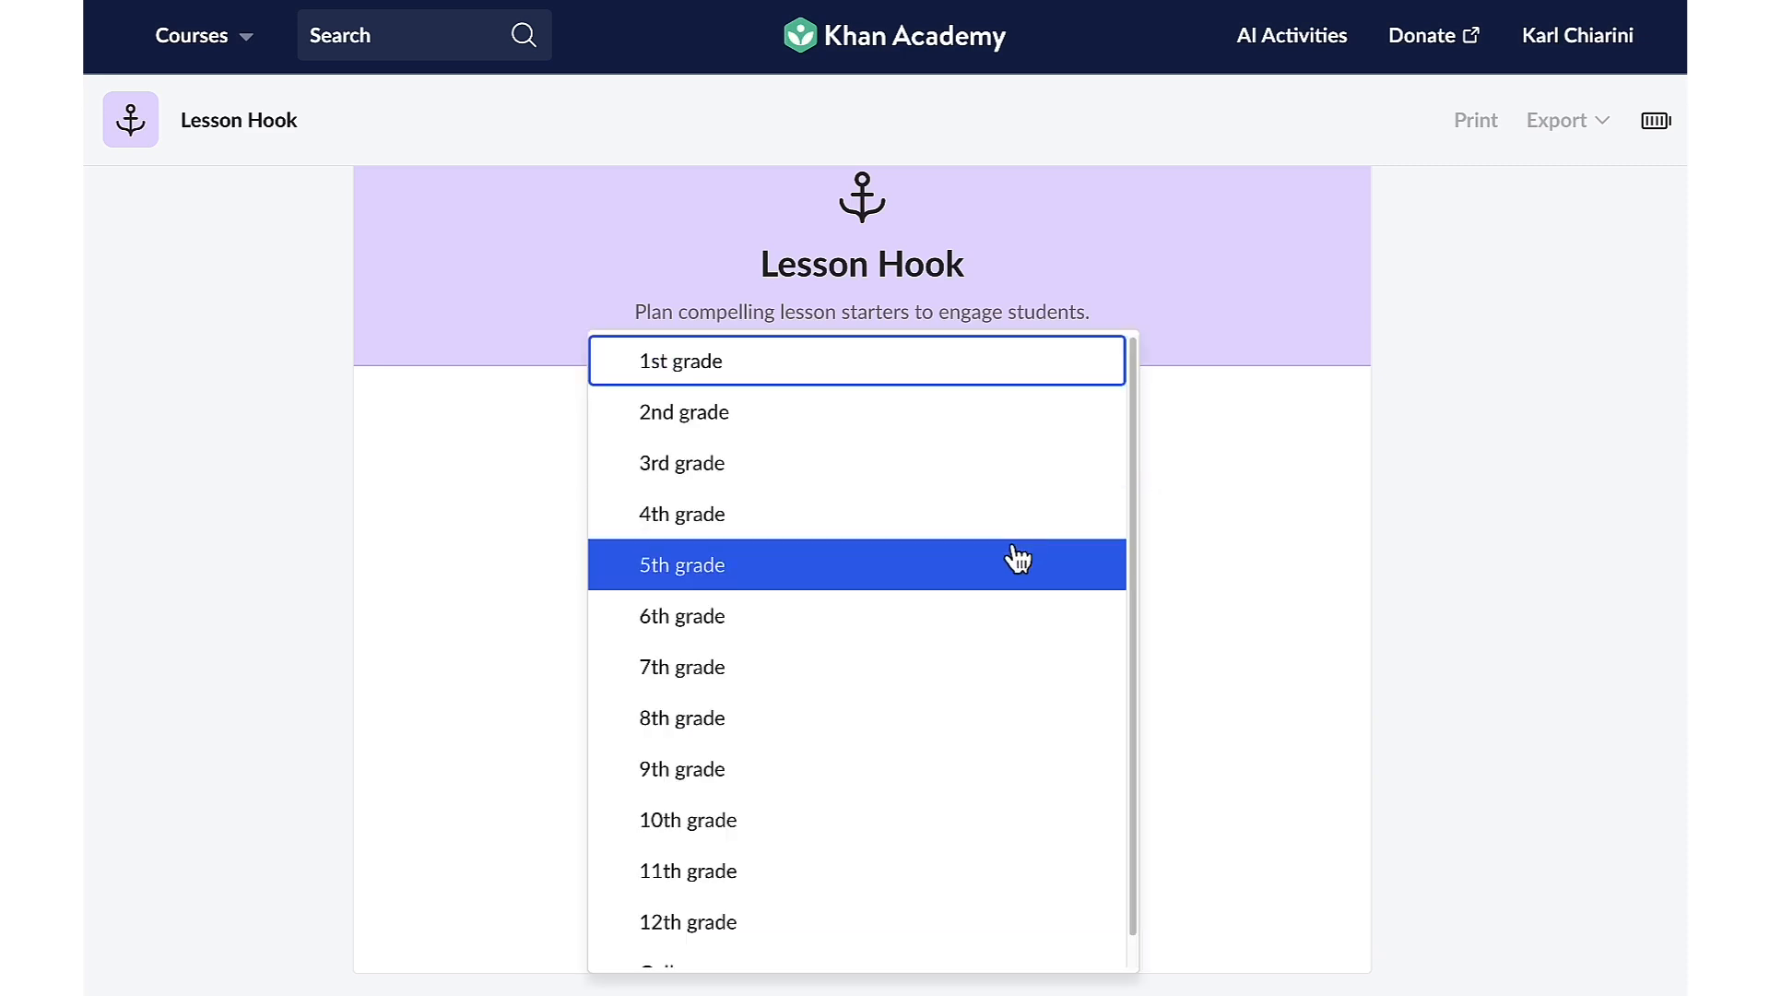
left_click(959, 667)
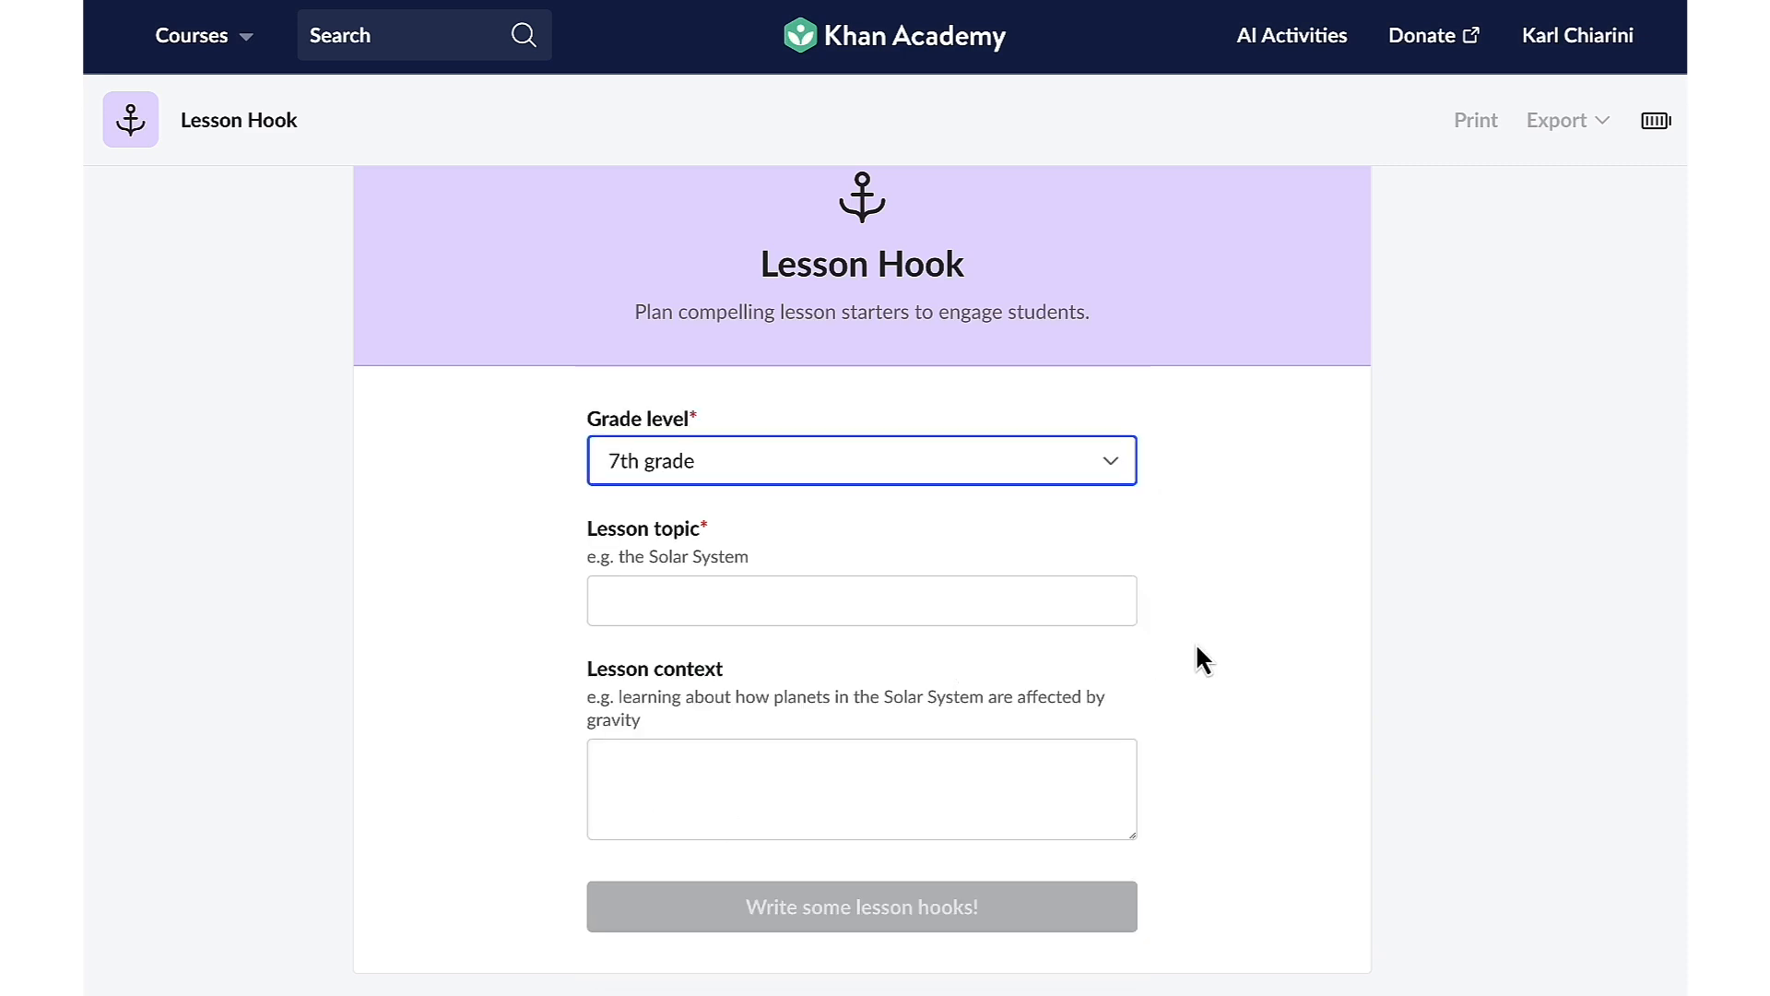
left_click(1088, 590)
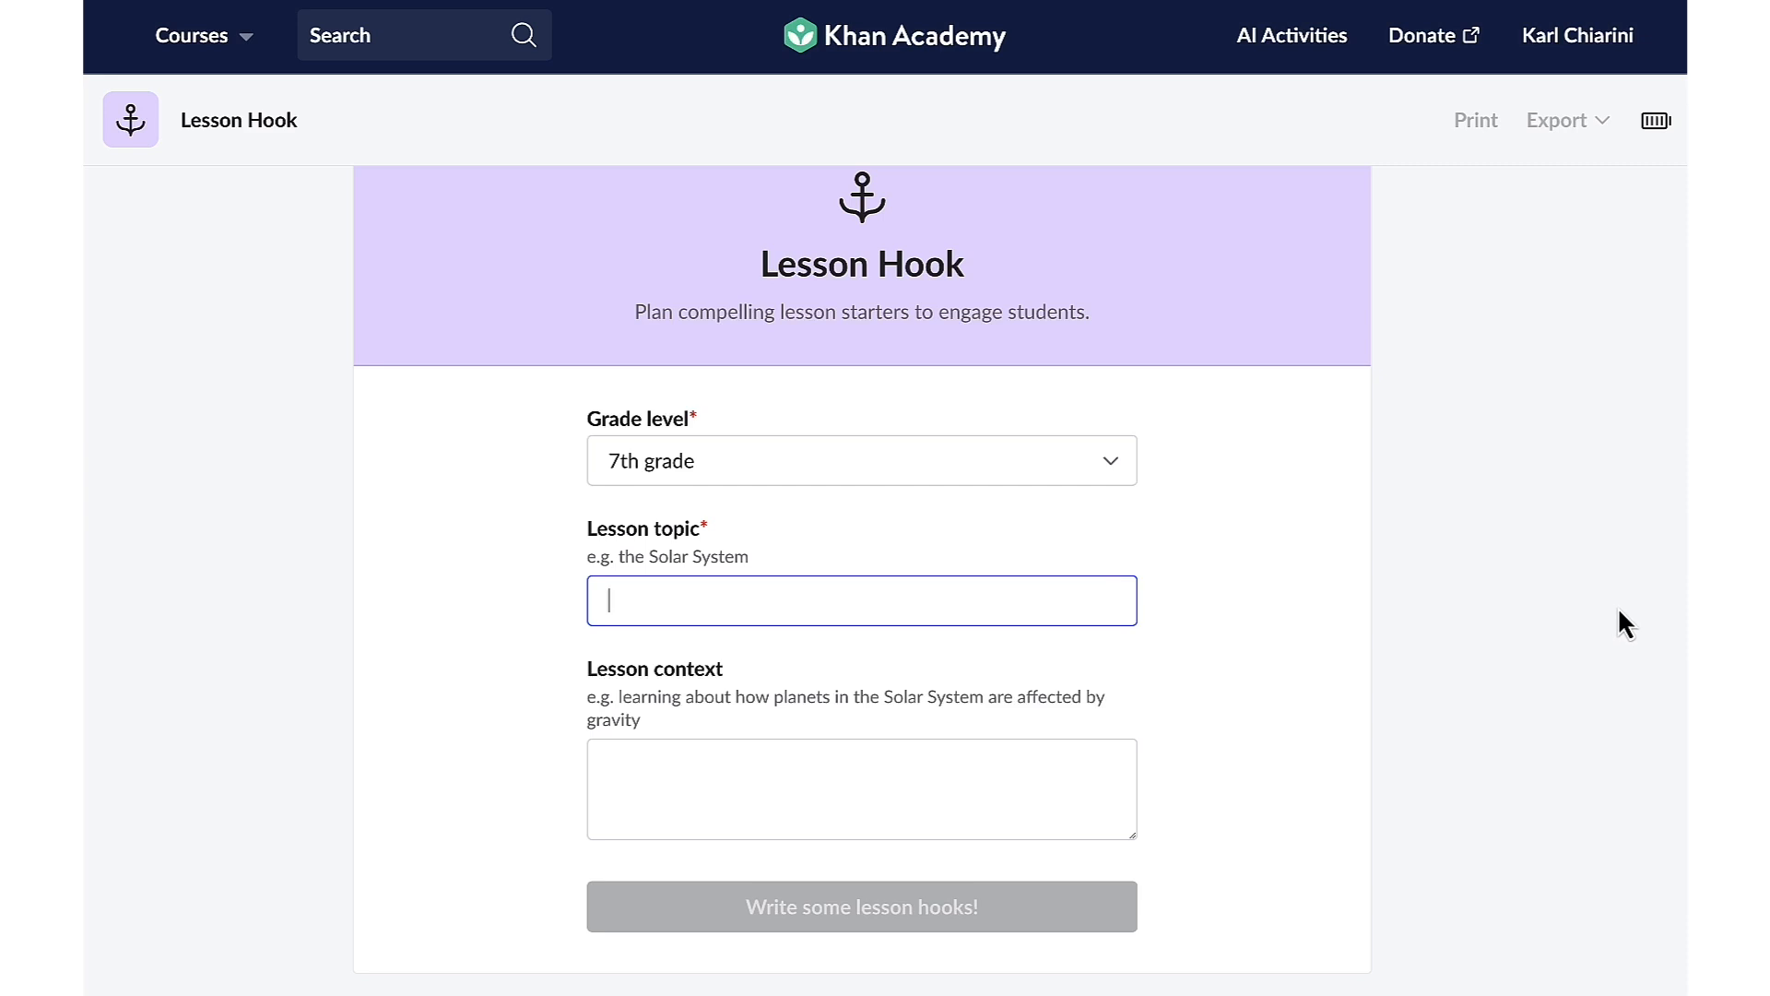
type("Two-step inequalities")
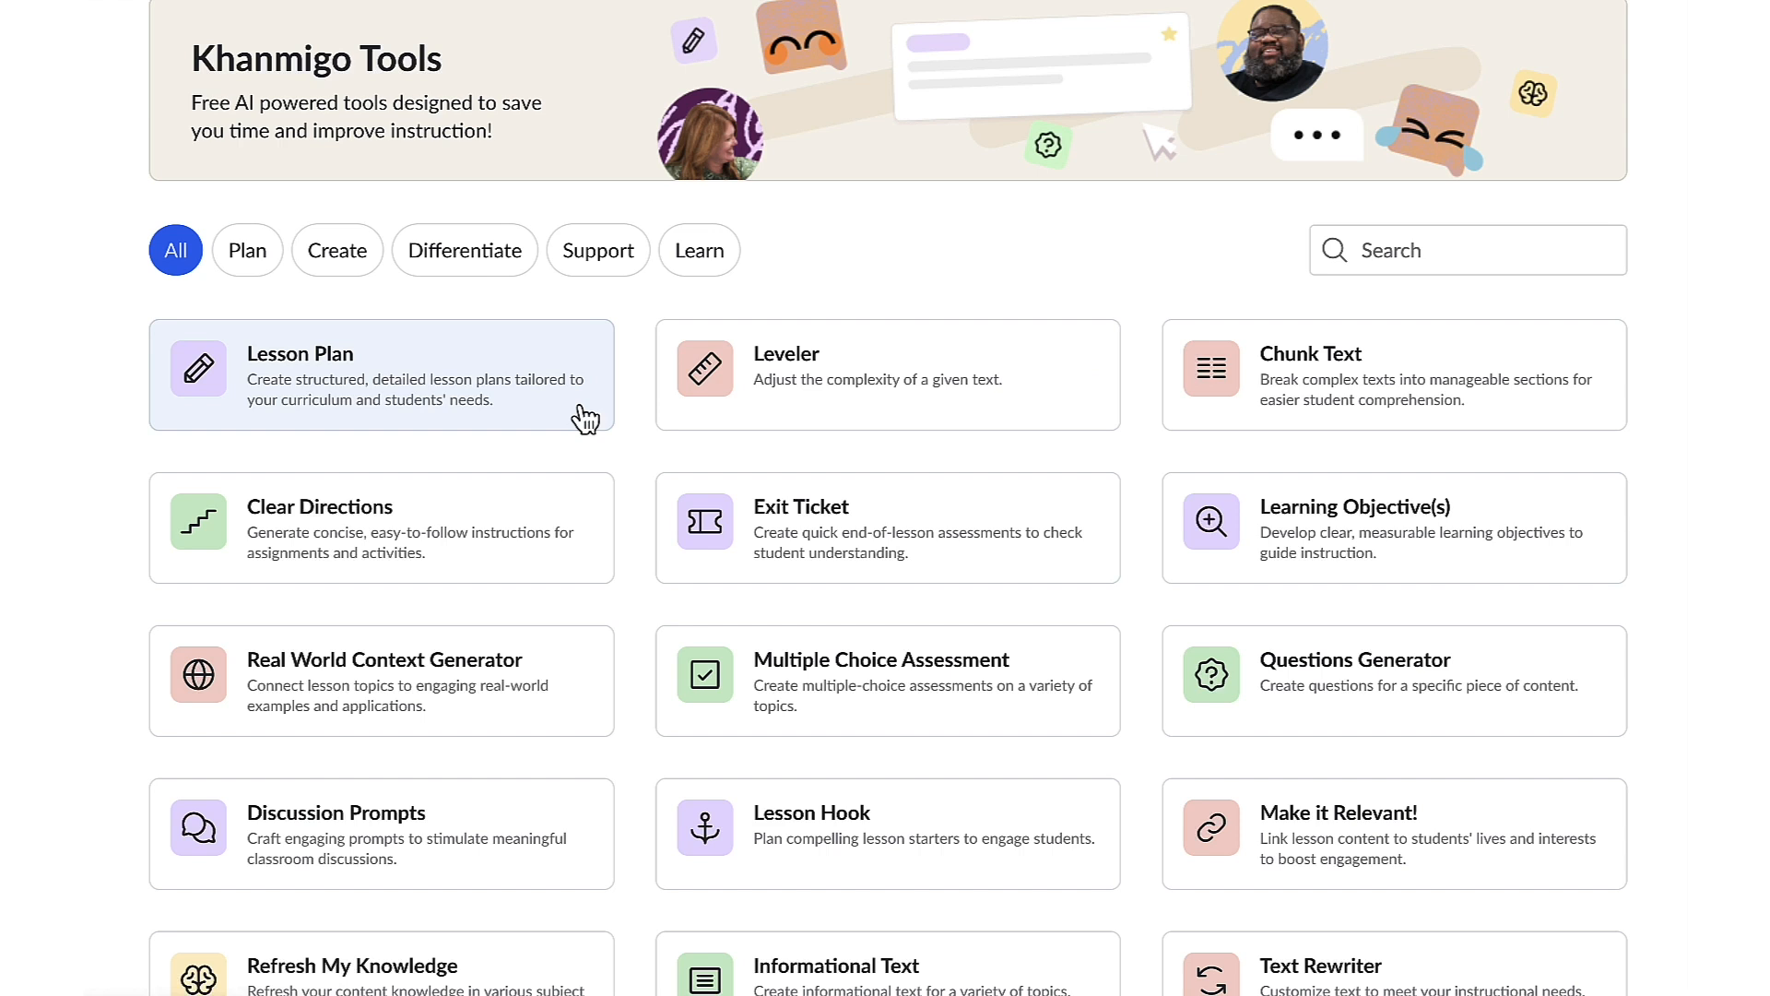
Create a lesson plan with the Lesson Plan tool for the 7th grade topic "Two-step inequalities" aligned to MA.8.AR.2.2
left_click(584, 415)
left_click(584, 420)
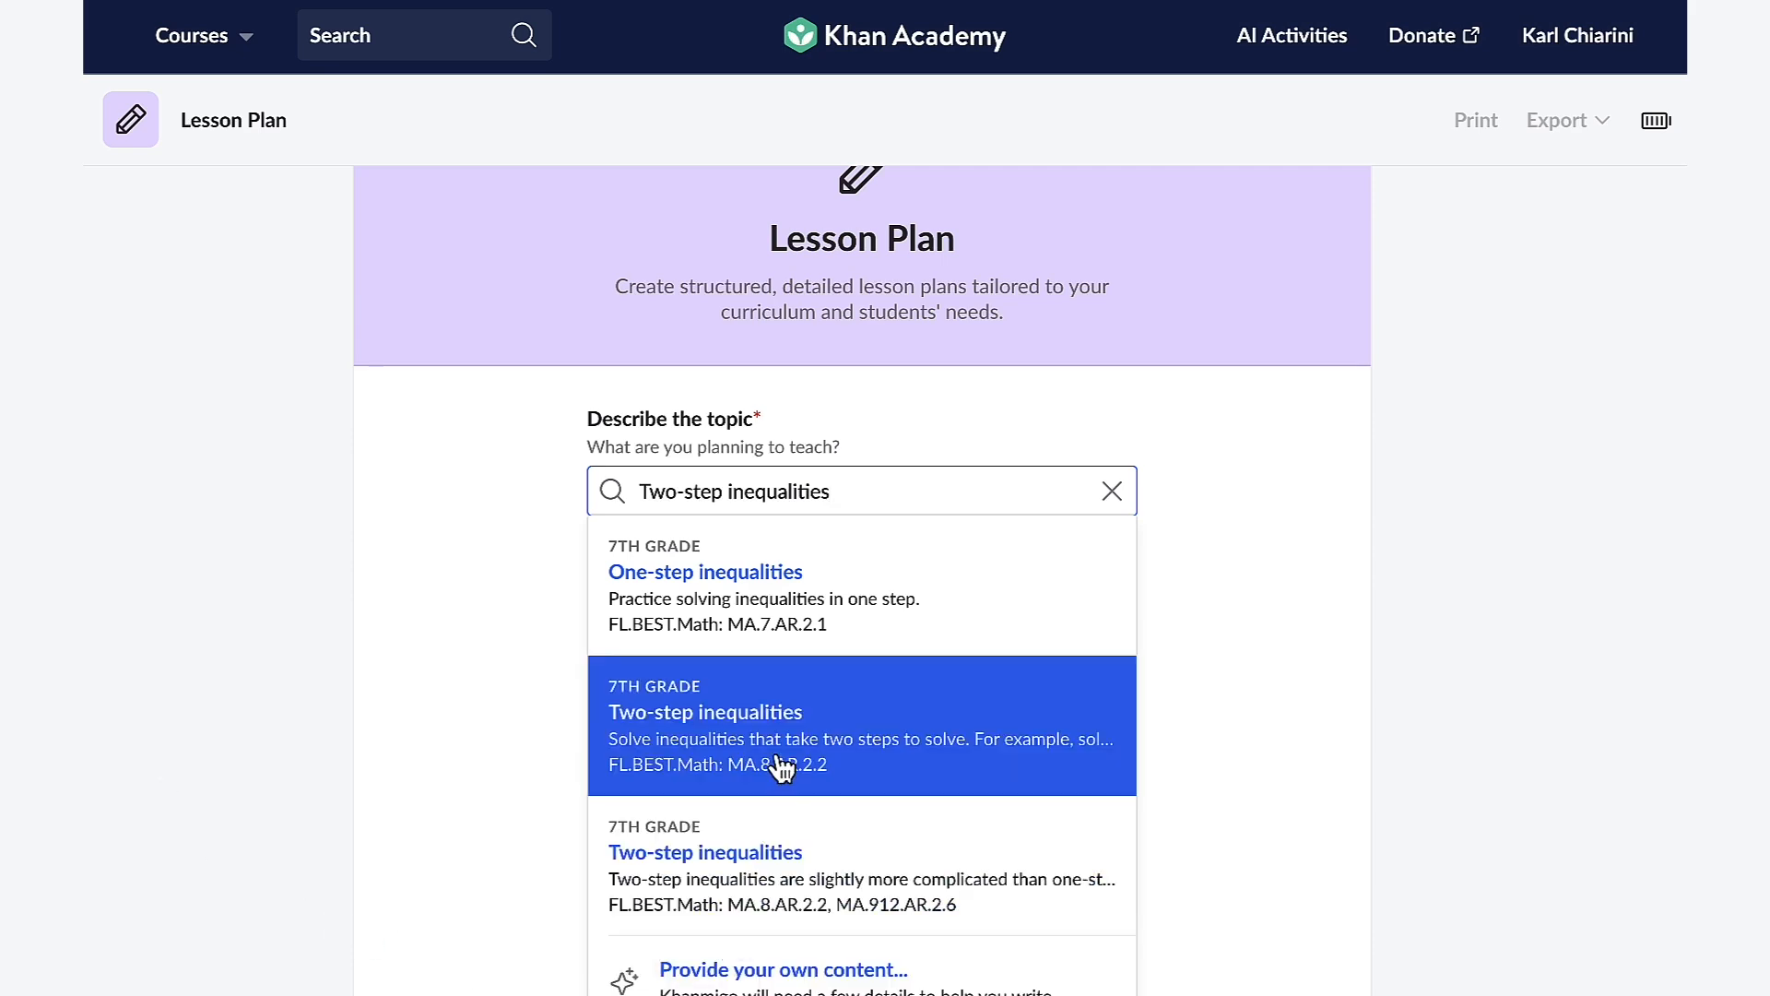
left_click(778, 762)
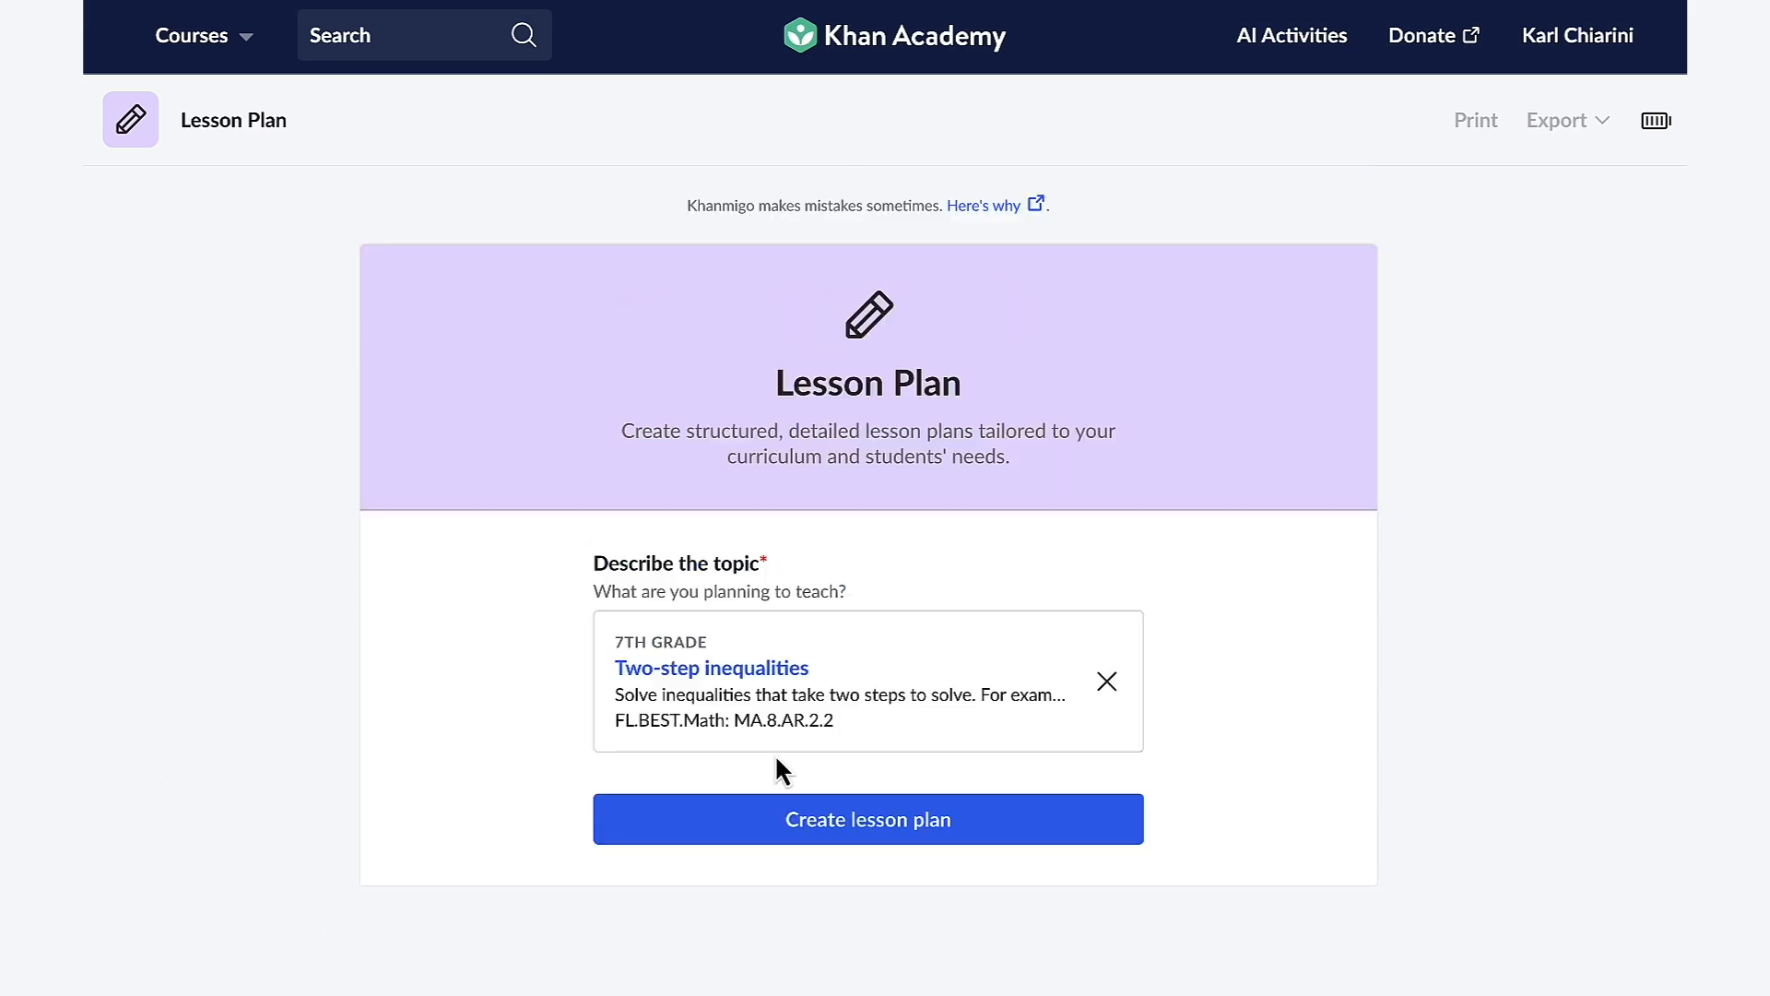
left_click(1039, 837)
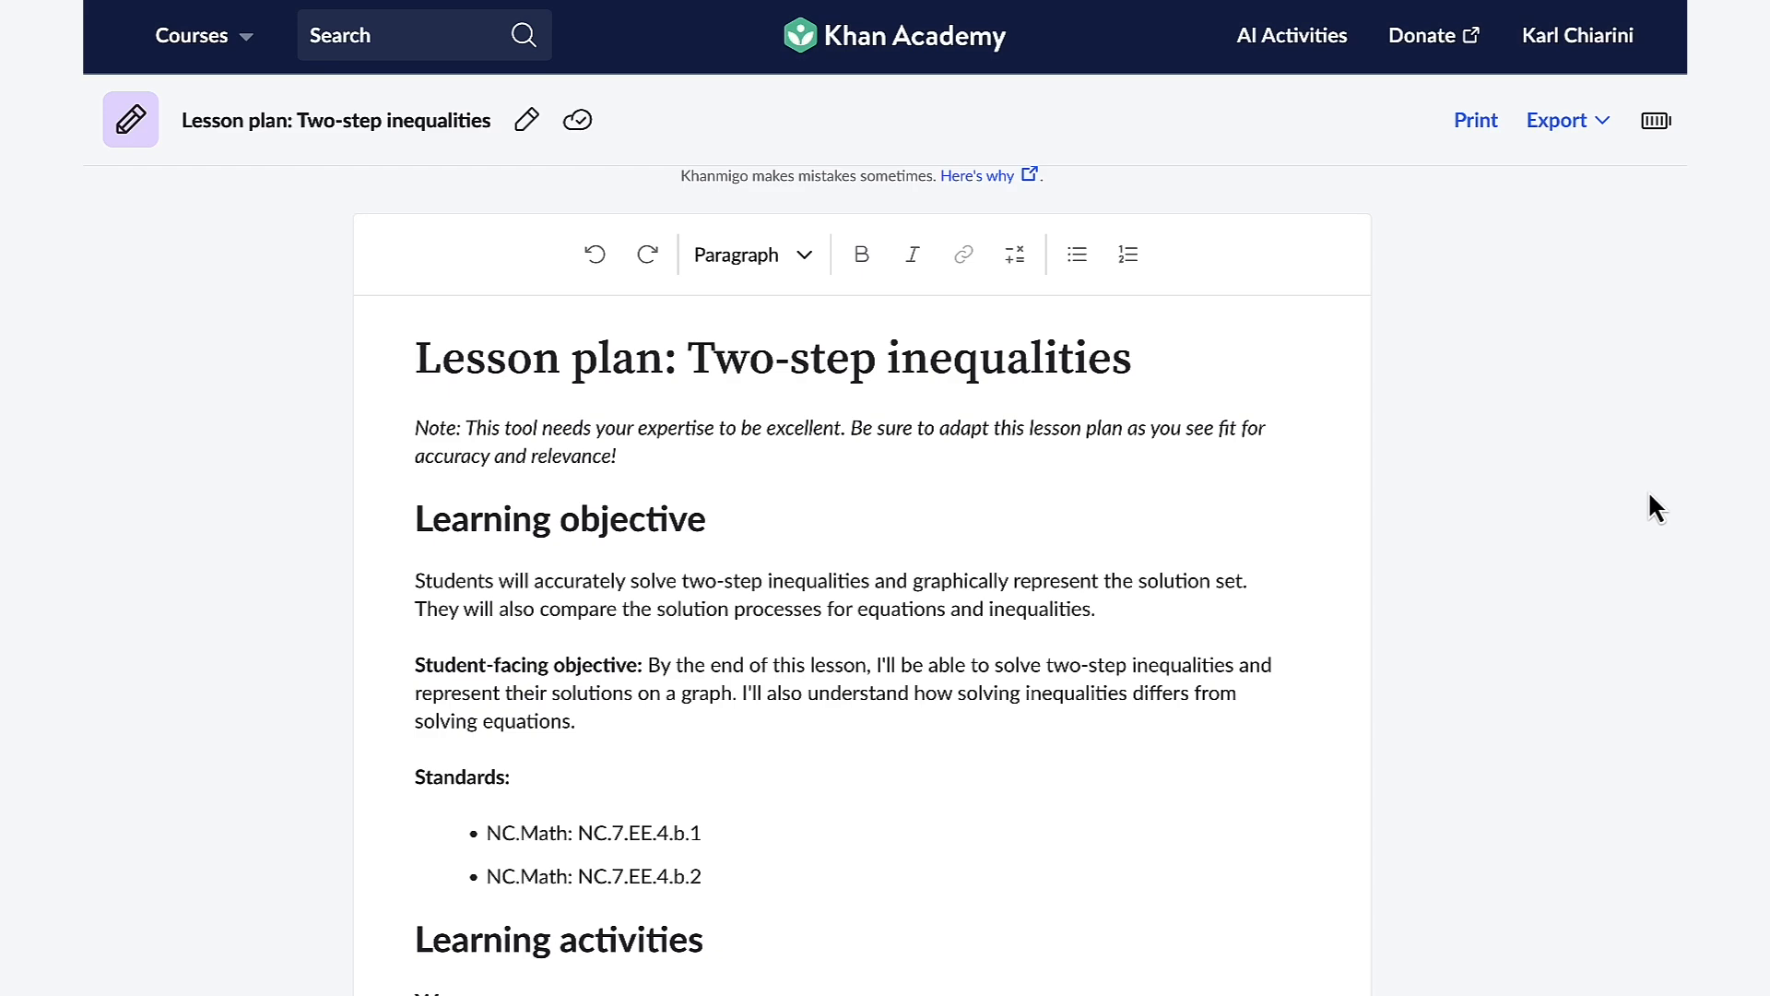
Have Khanmigo try something different for the Algebra talk paragraph that introduces the lesson plan's warm-up
scroll(1647, 490, "down", 5)
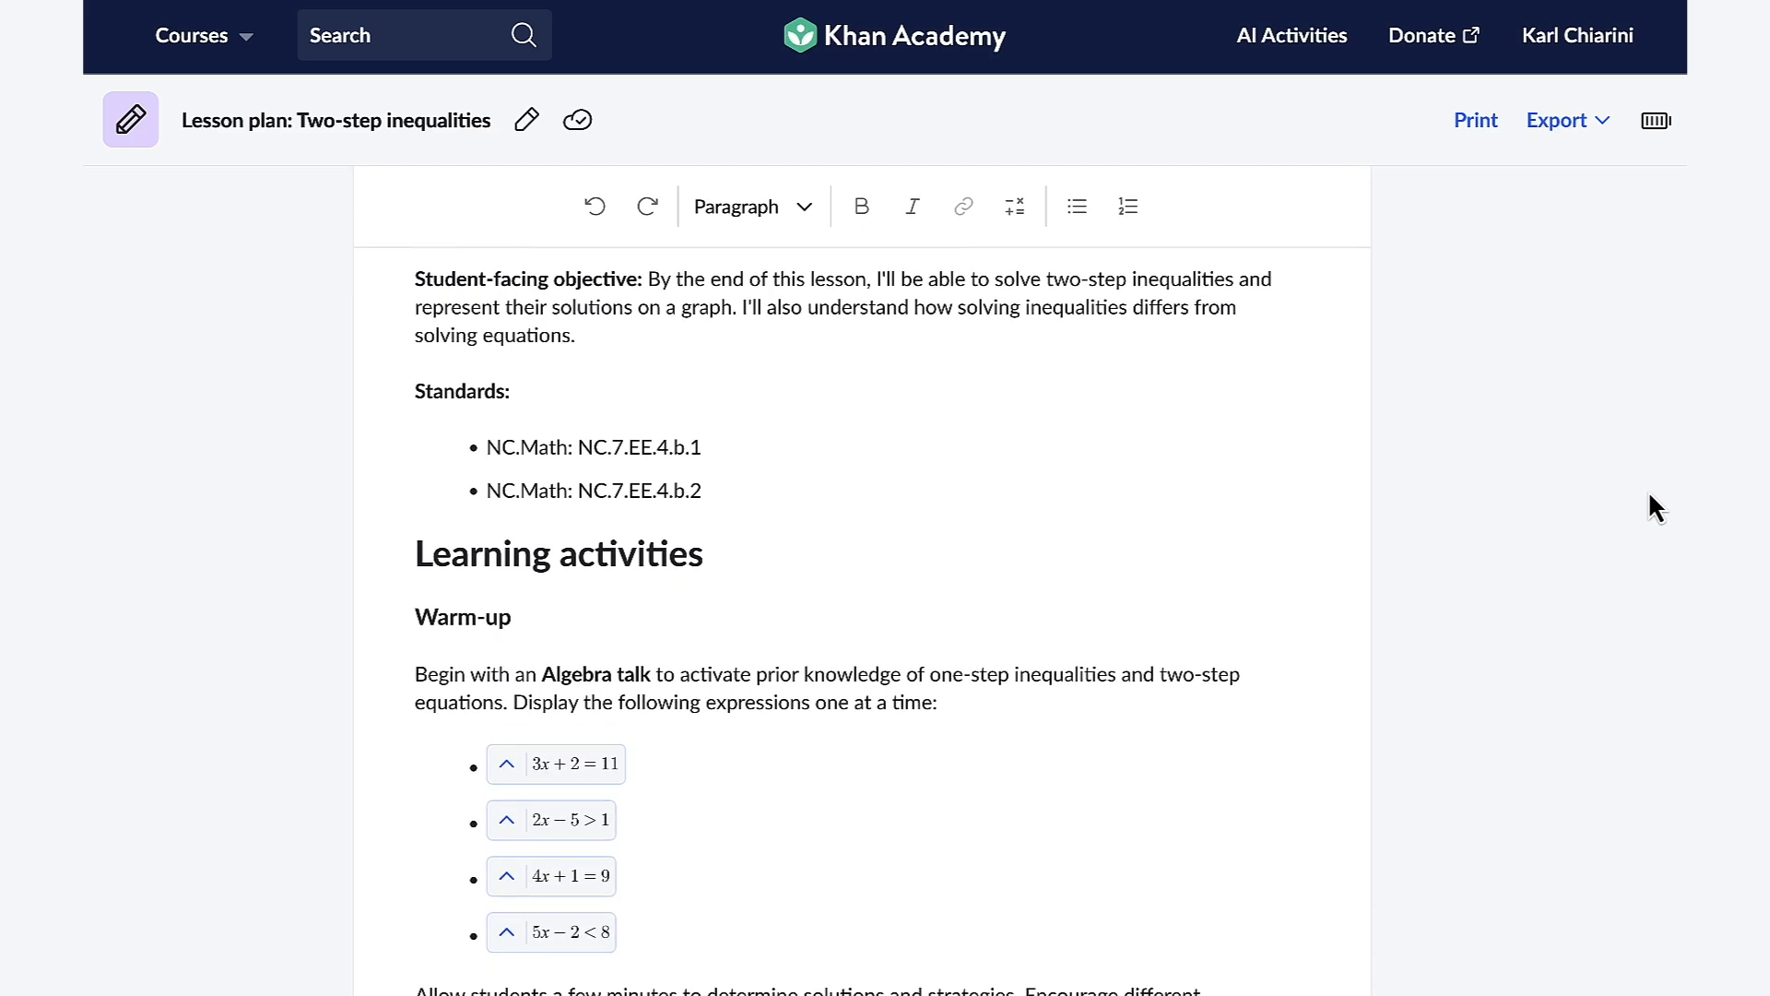
scroll(1650, 495, "down", 5)
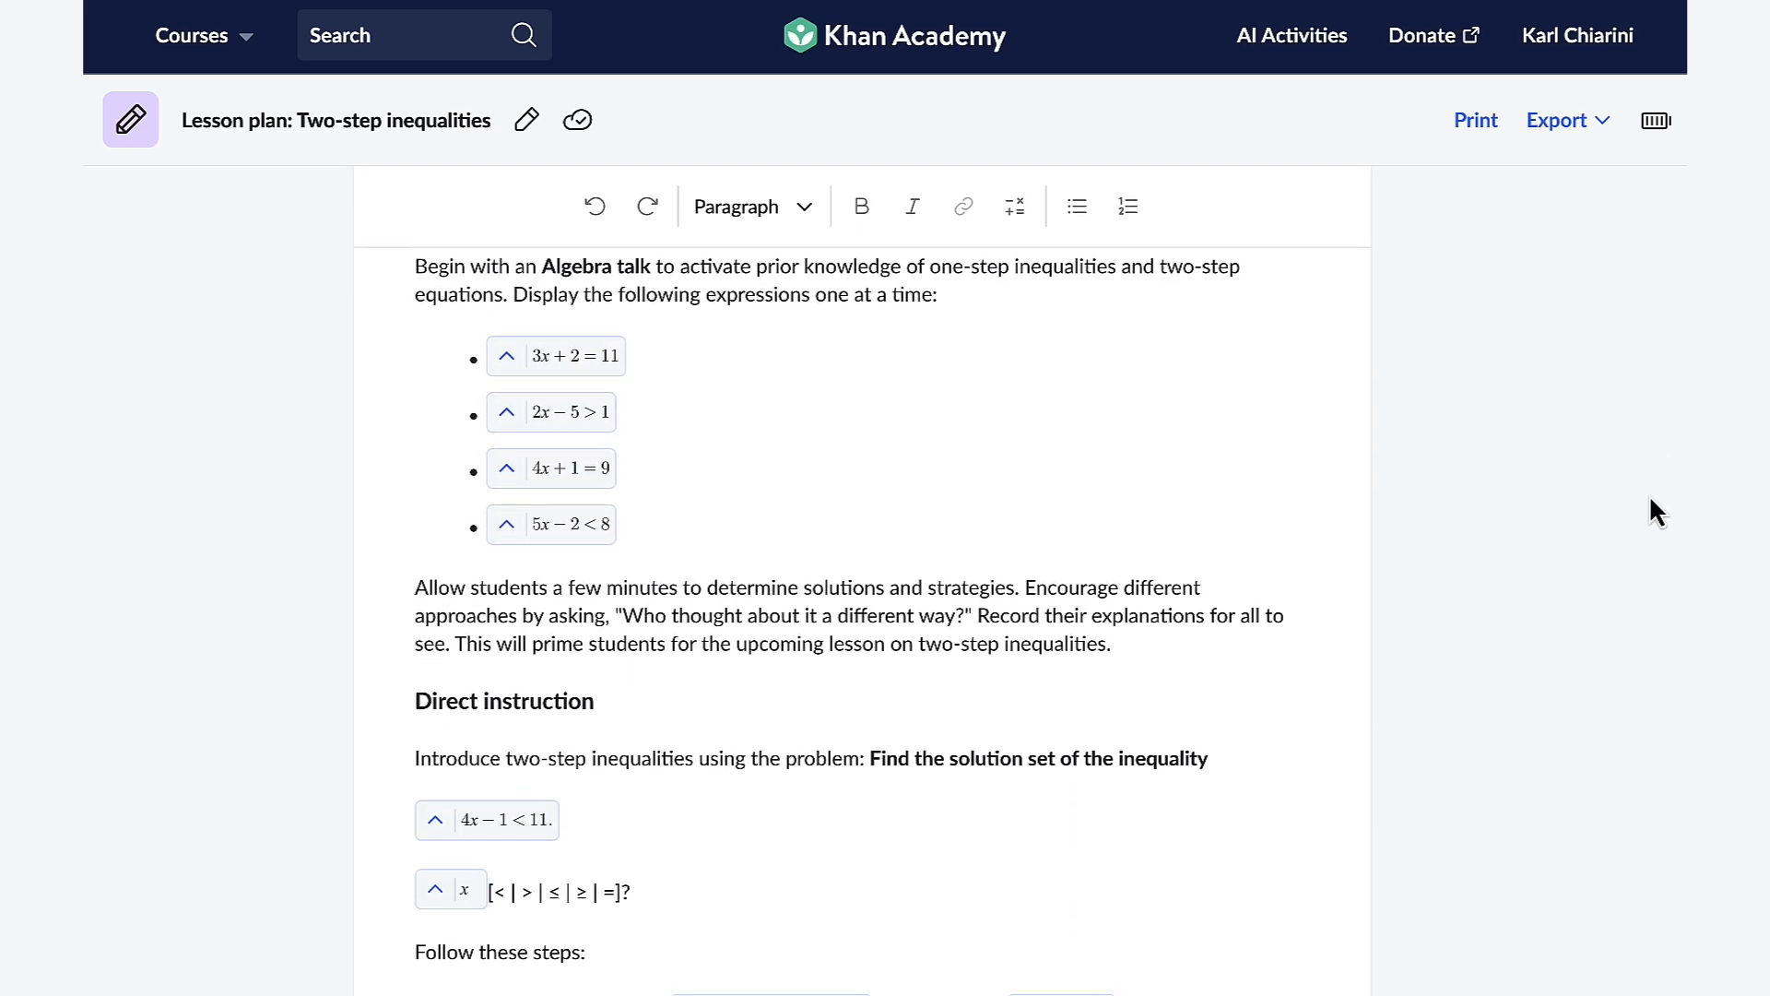
scroll(1650, 498, "down", 2)
scroll(1650, 498, "up", 3)
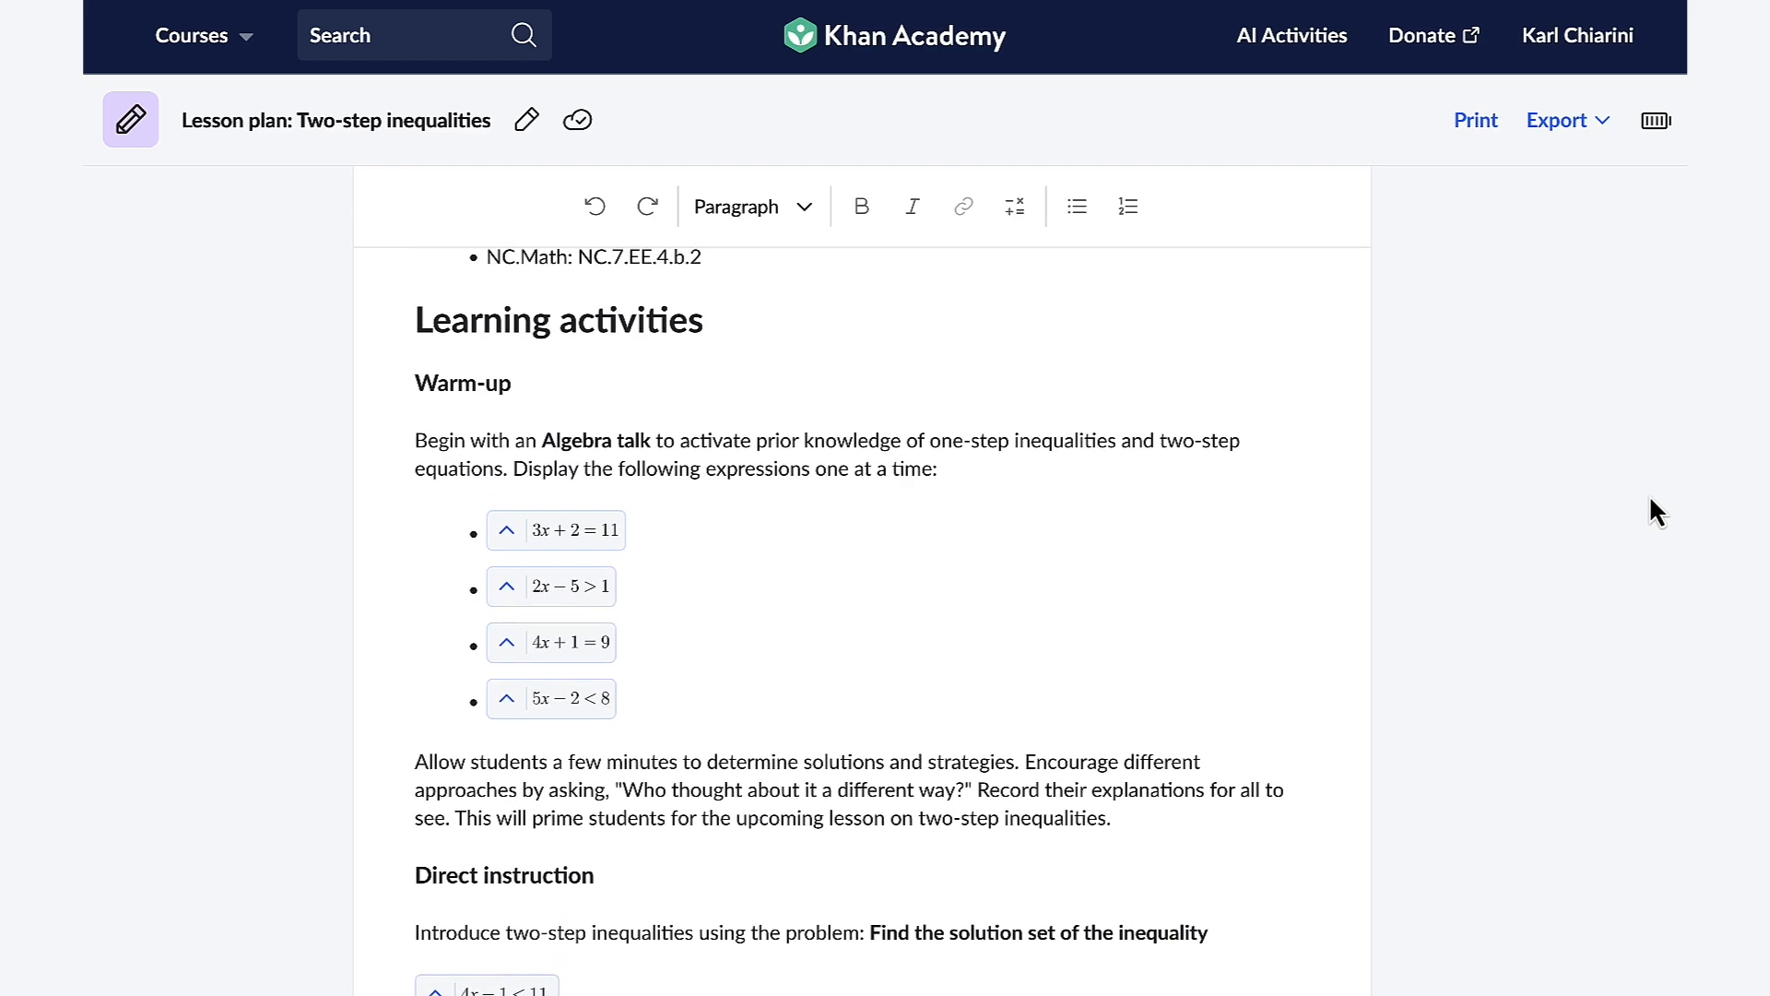
scroll(1651, 512, "up", 1)
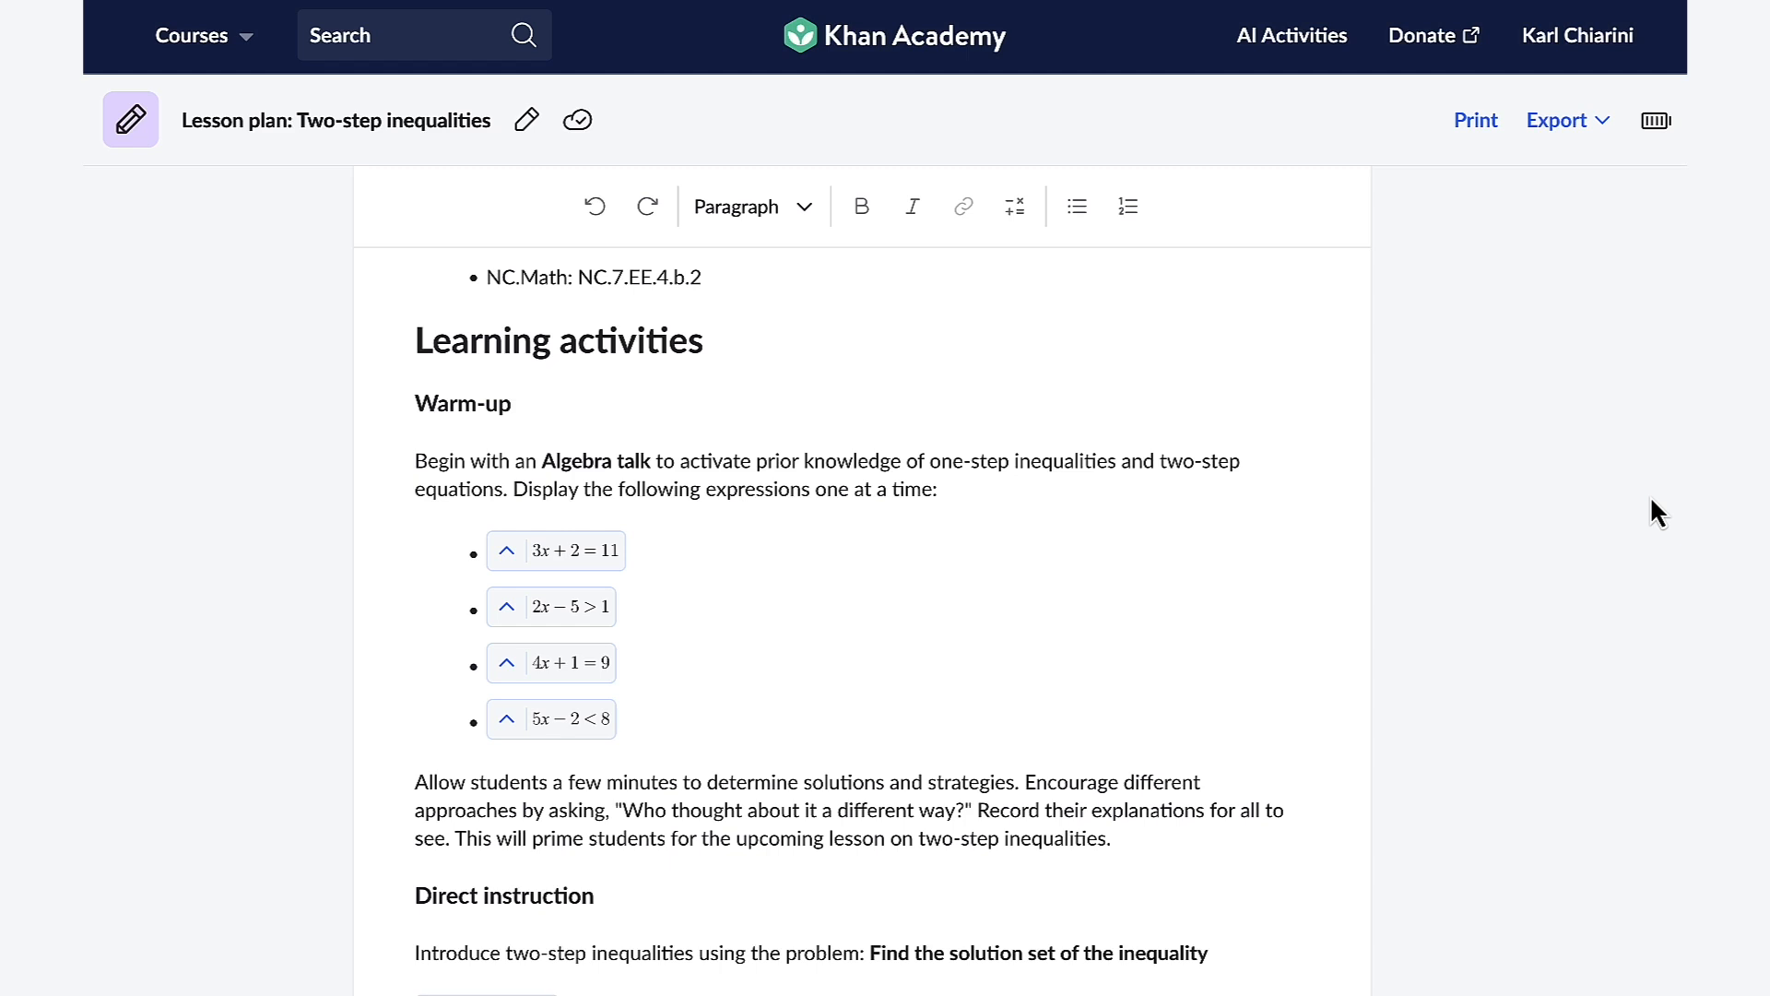
left_click(396, 493)
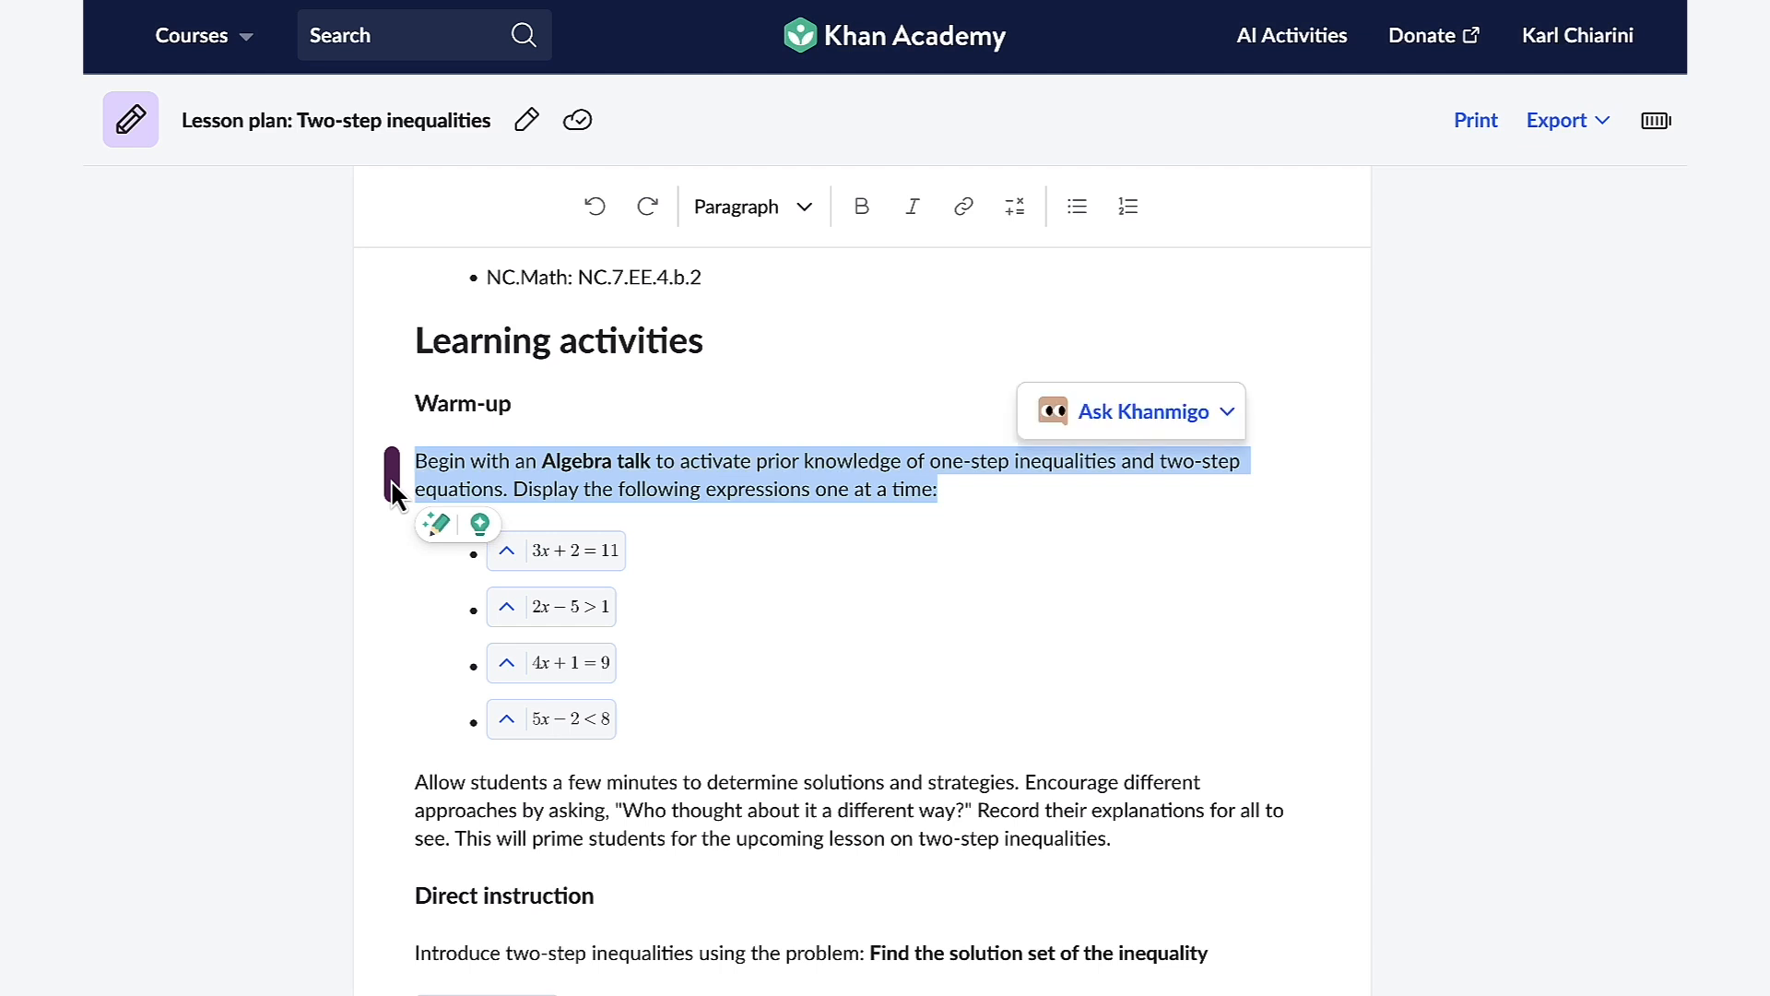
left_click(1234, 420)
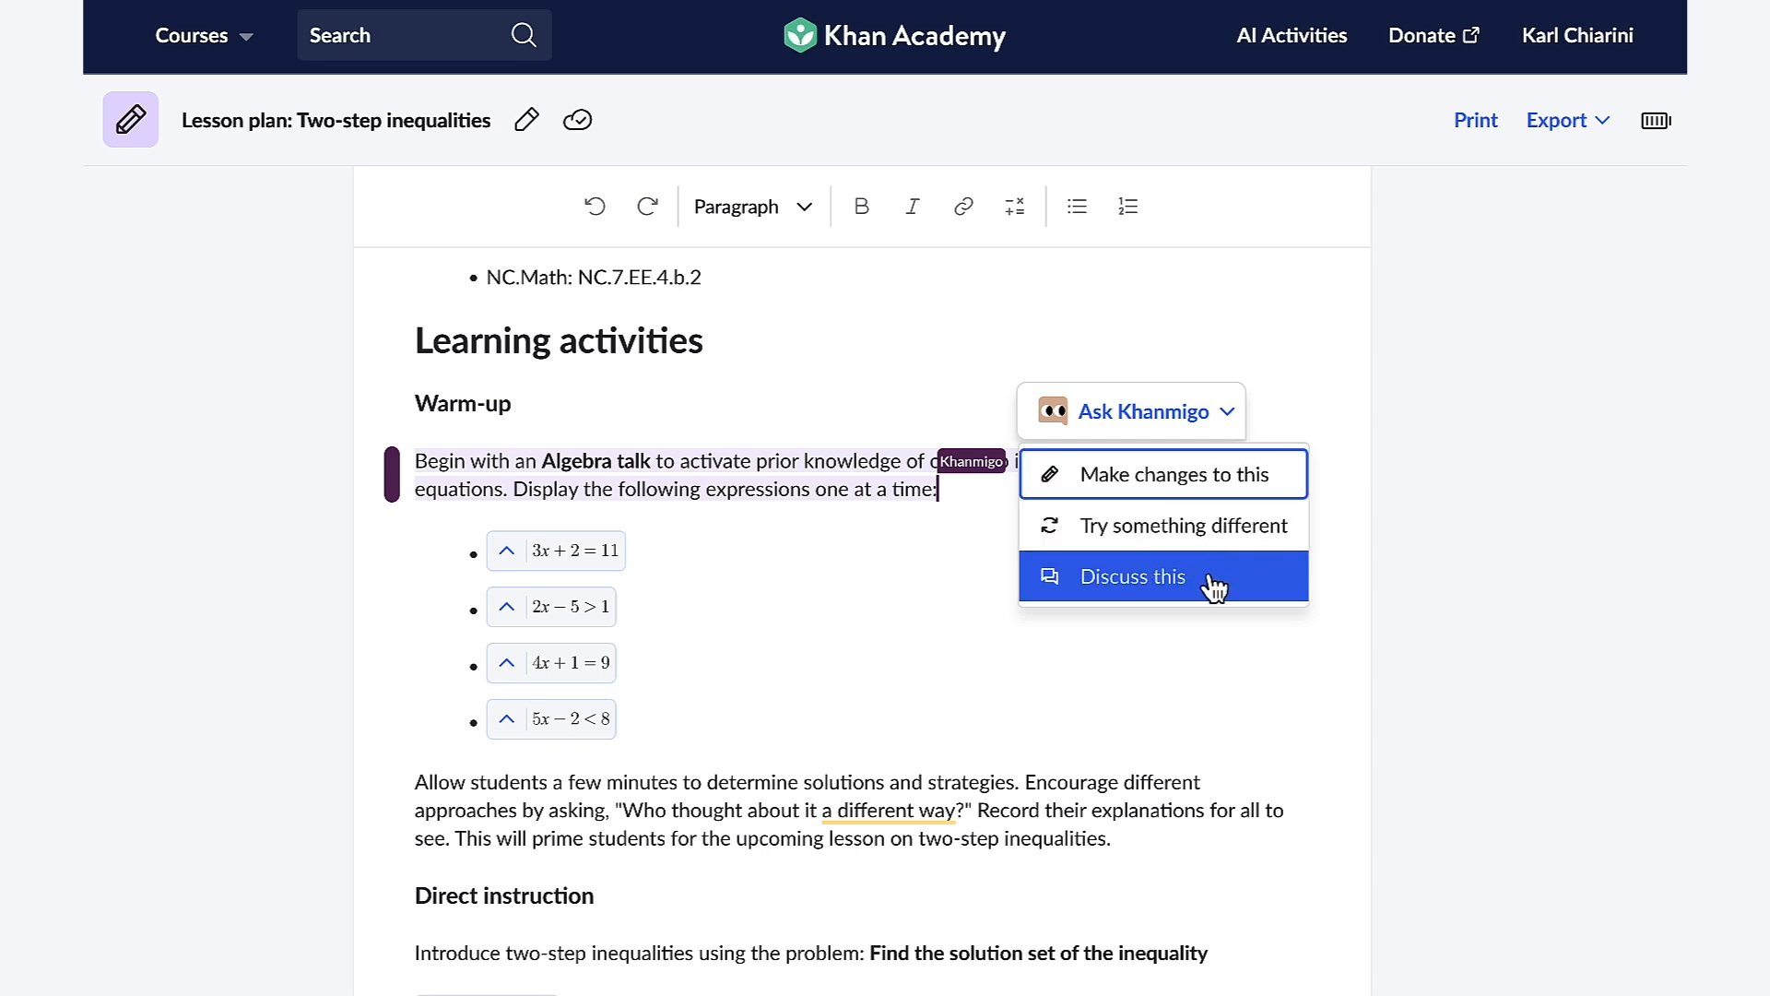
left_click(1289, 548)
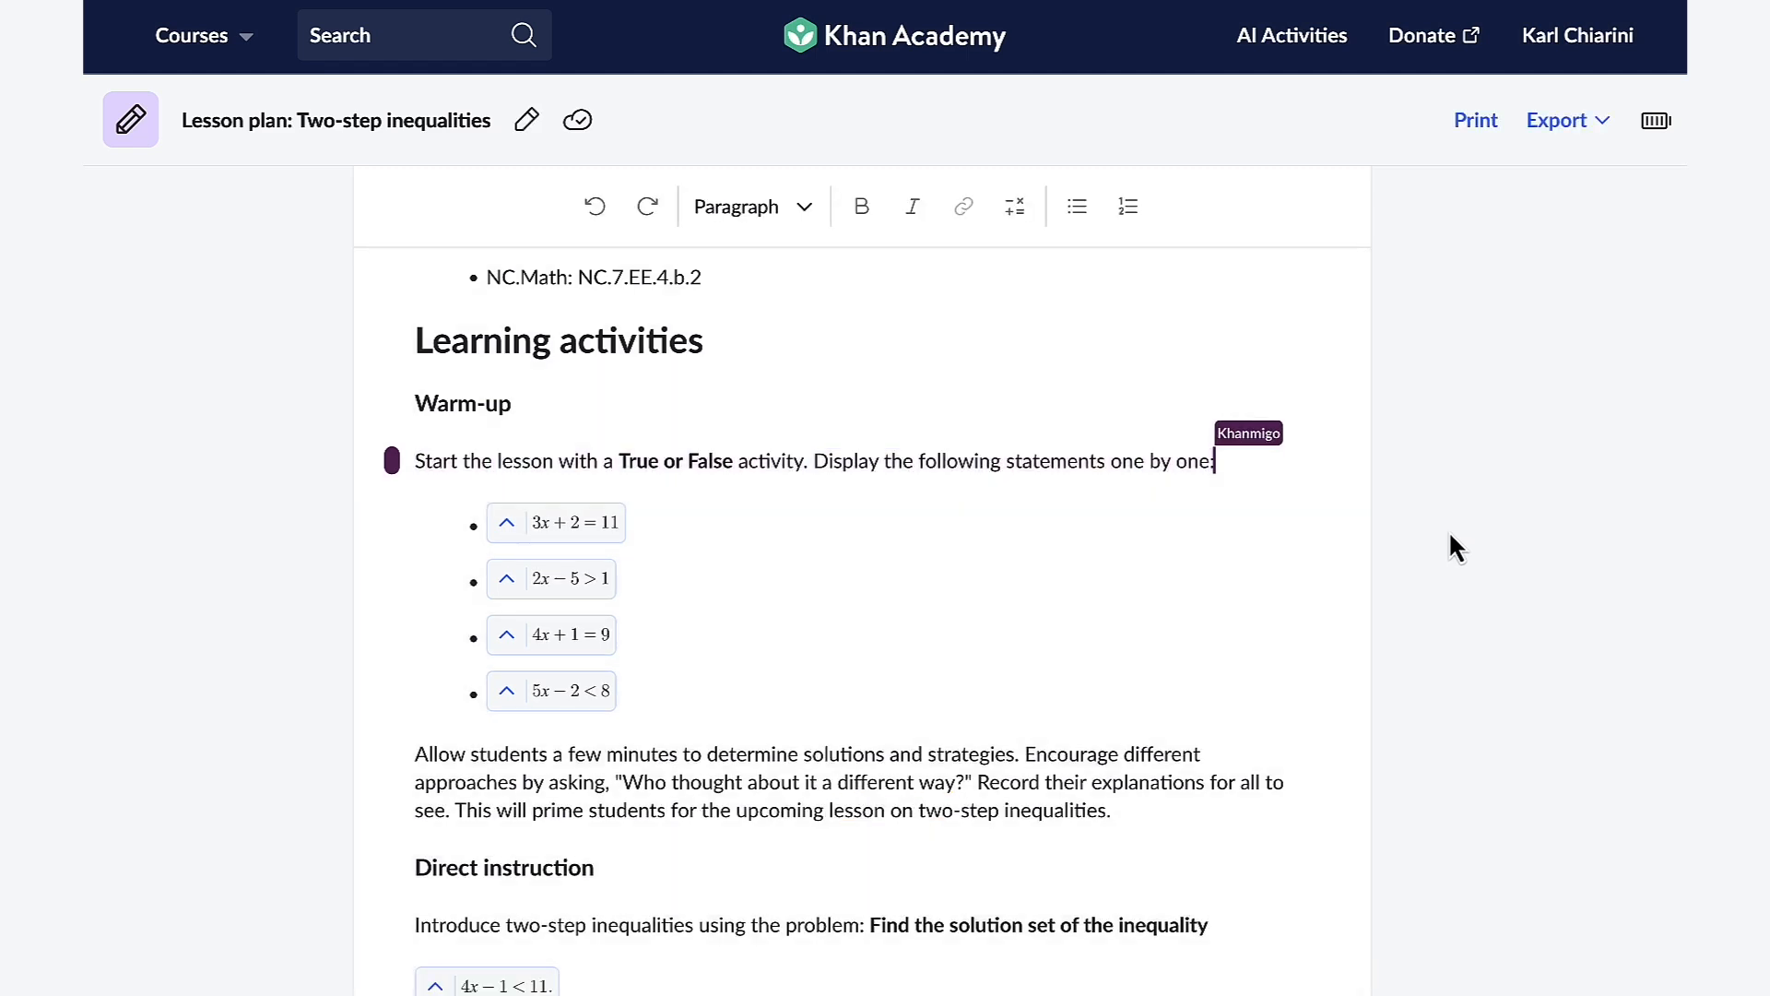
Export the two-step inequalities lesson plan to Google Drive
scroll(1450, 533, "up", 7)
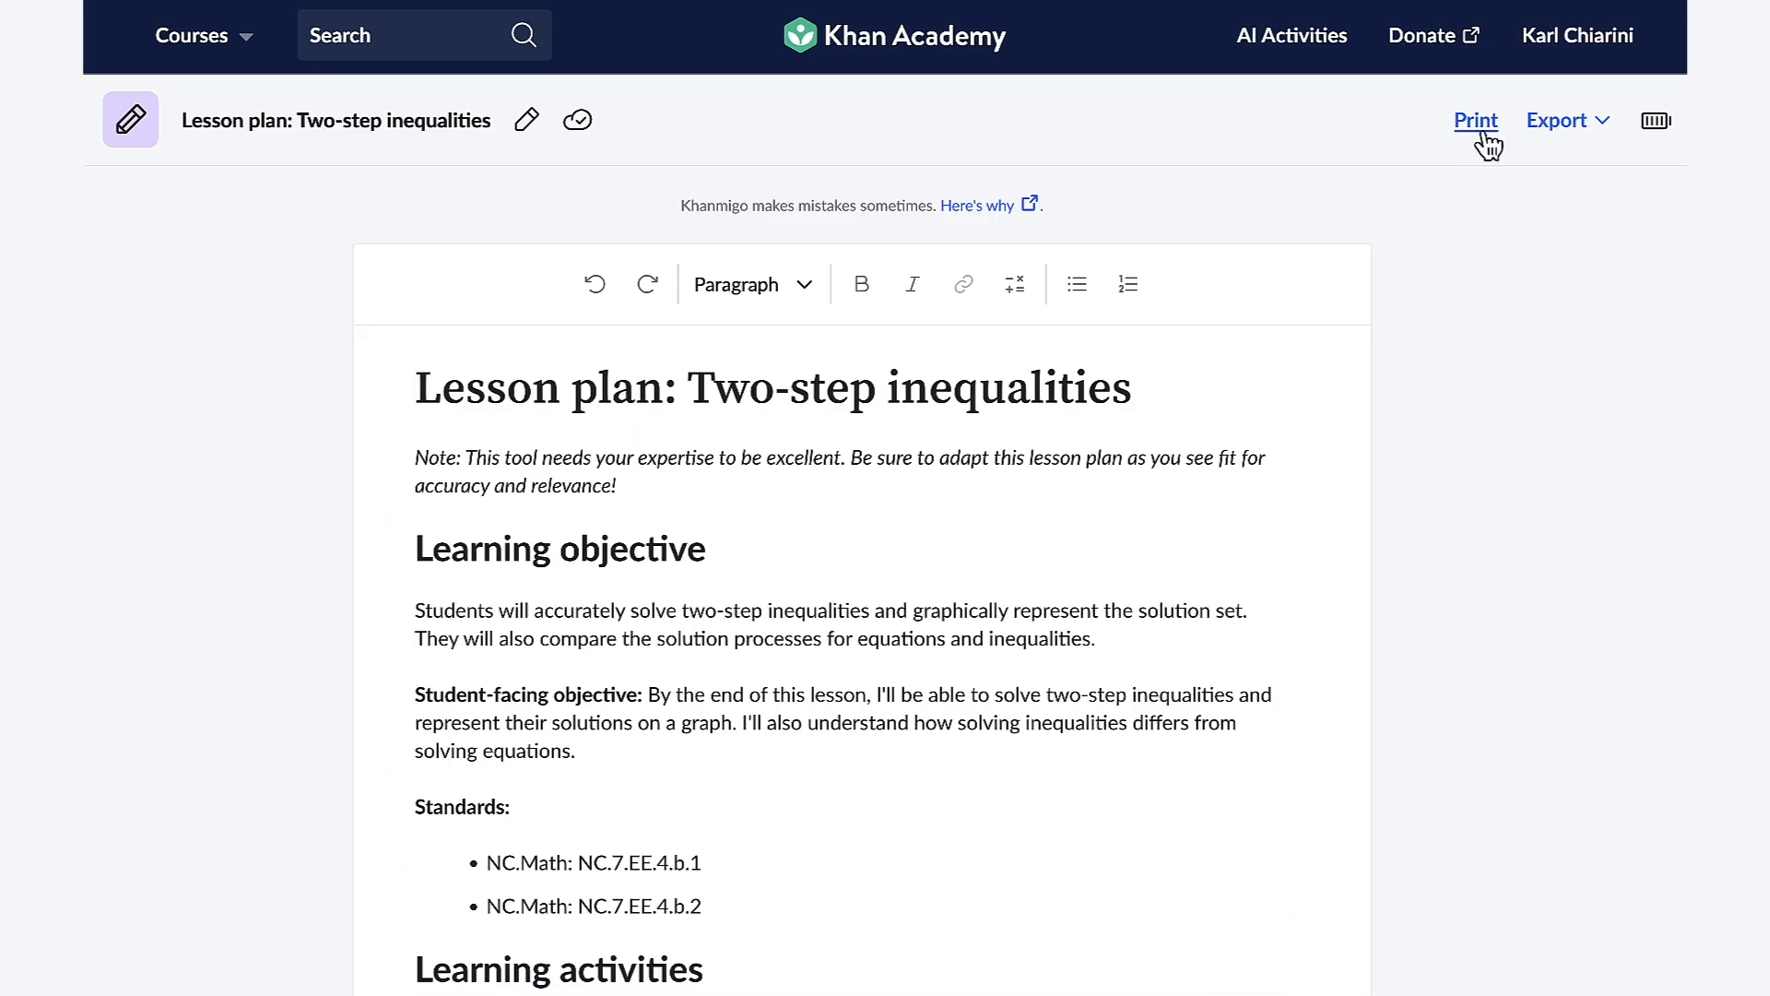
left_click(1603, 134)
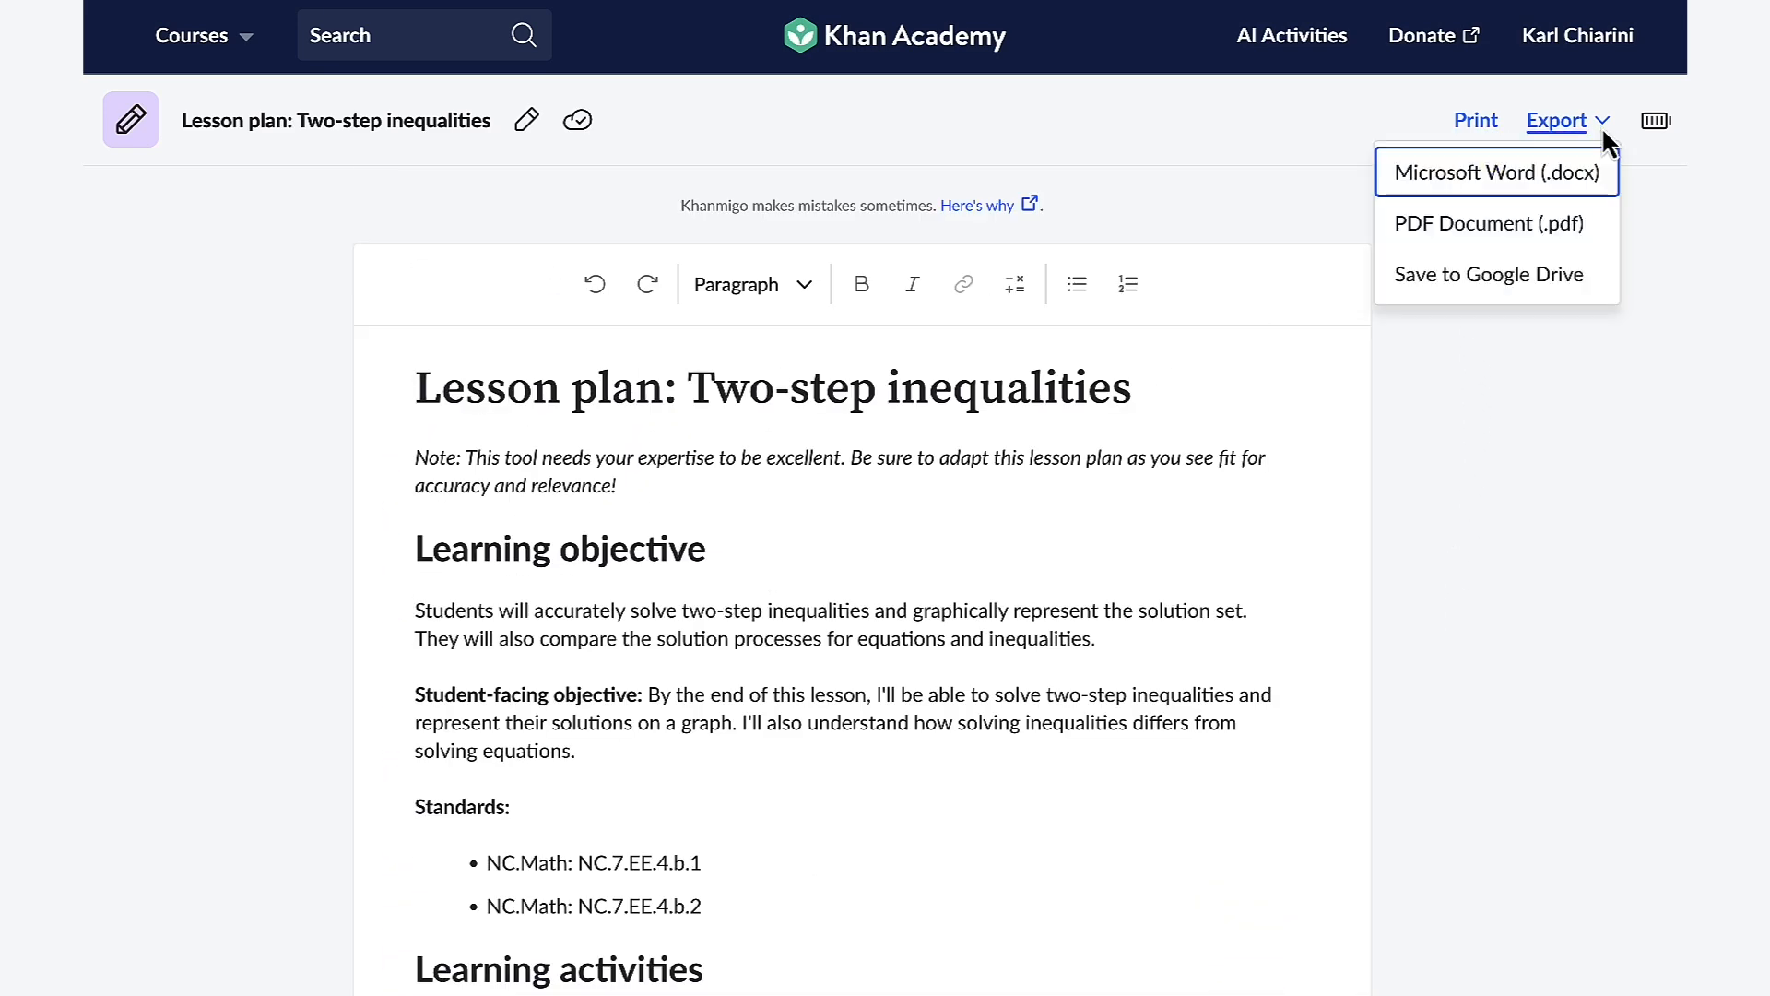
left_click(1568, 281)
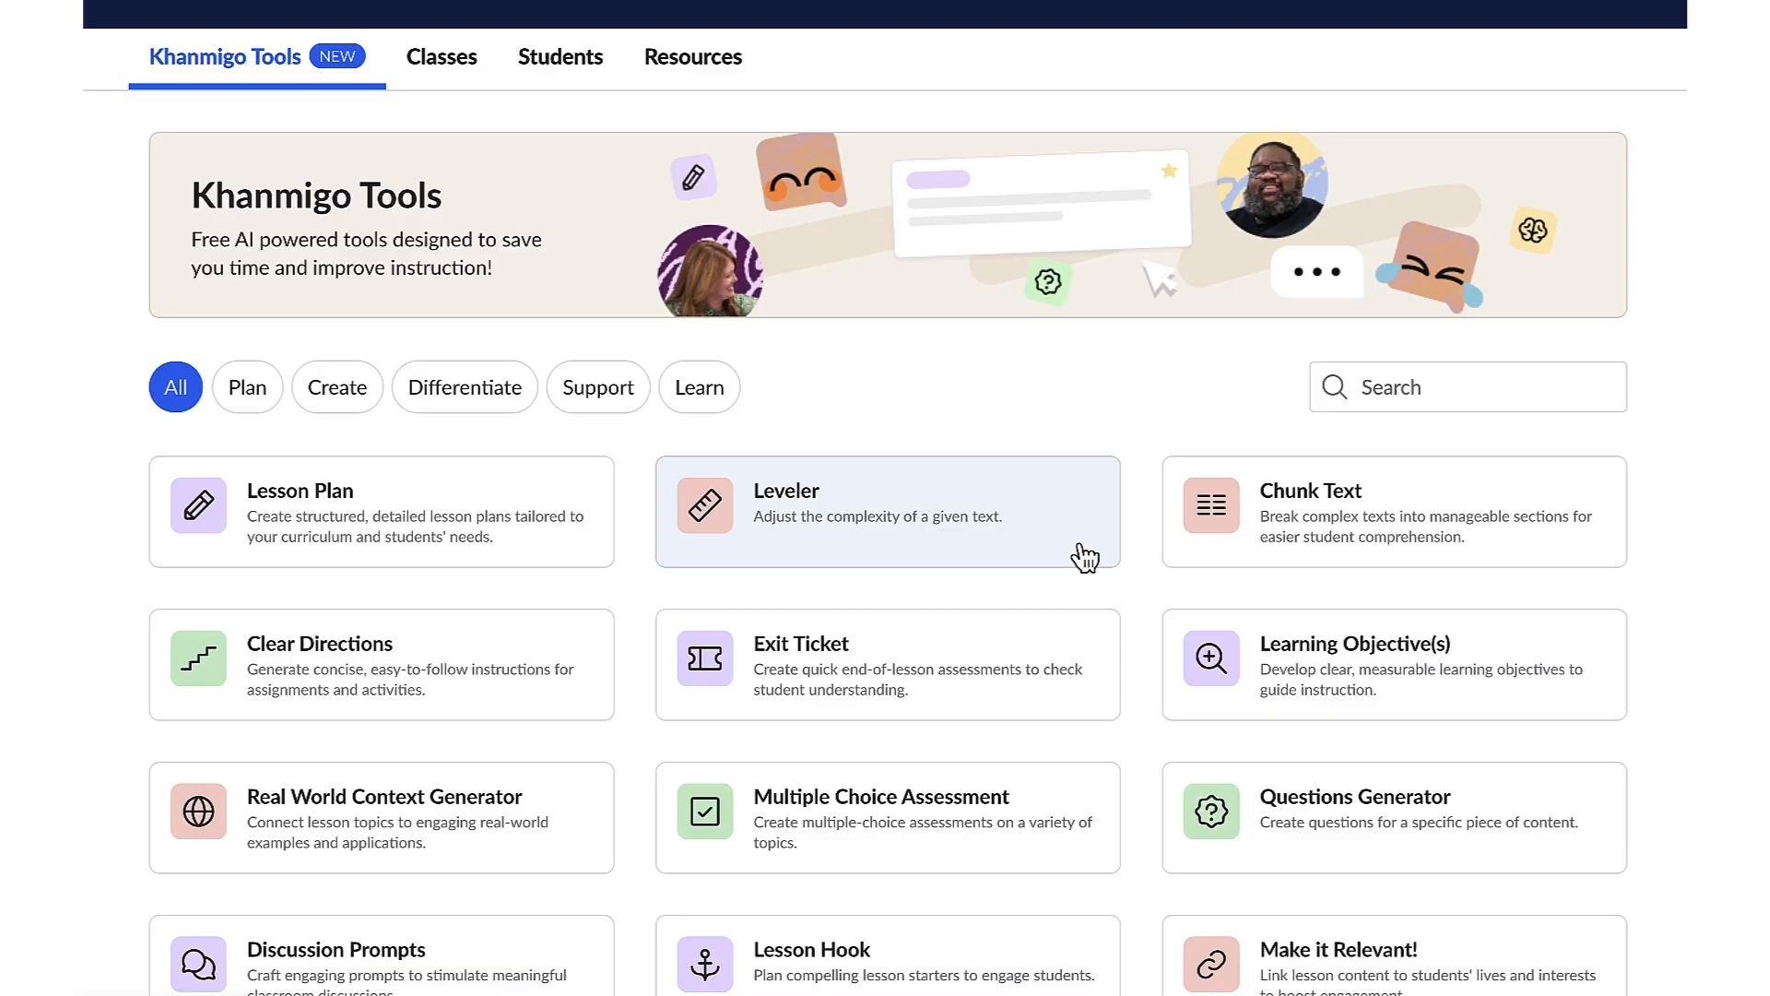
In the Leveler tool, title the text "Brutus' funeral speech" and paste the Julius Caesar Act III Scene 2 speech as the original text
left_click(1084, 557)
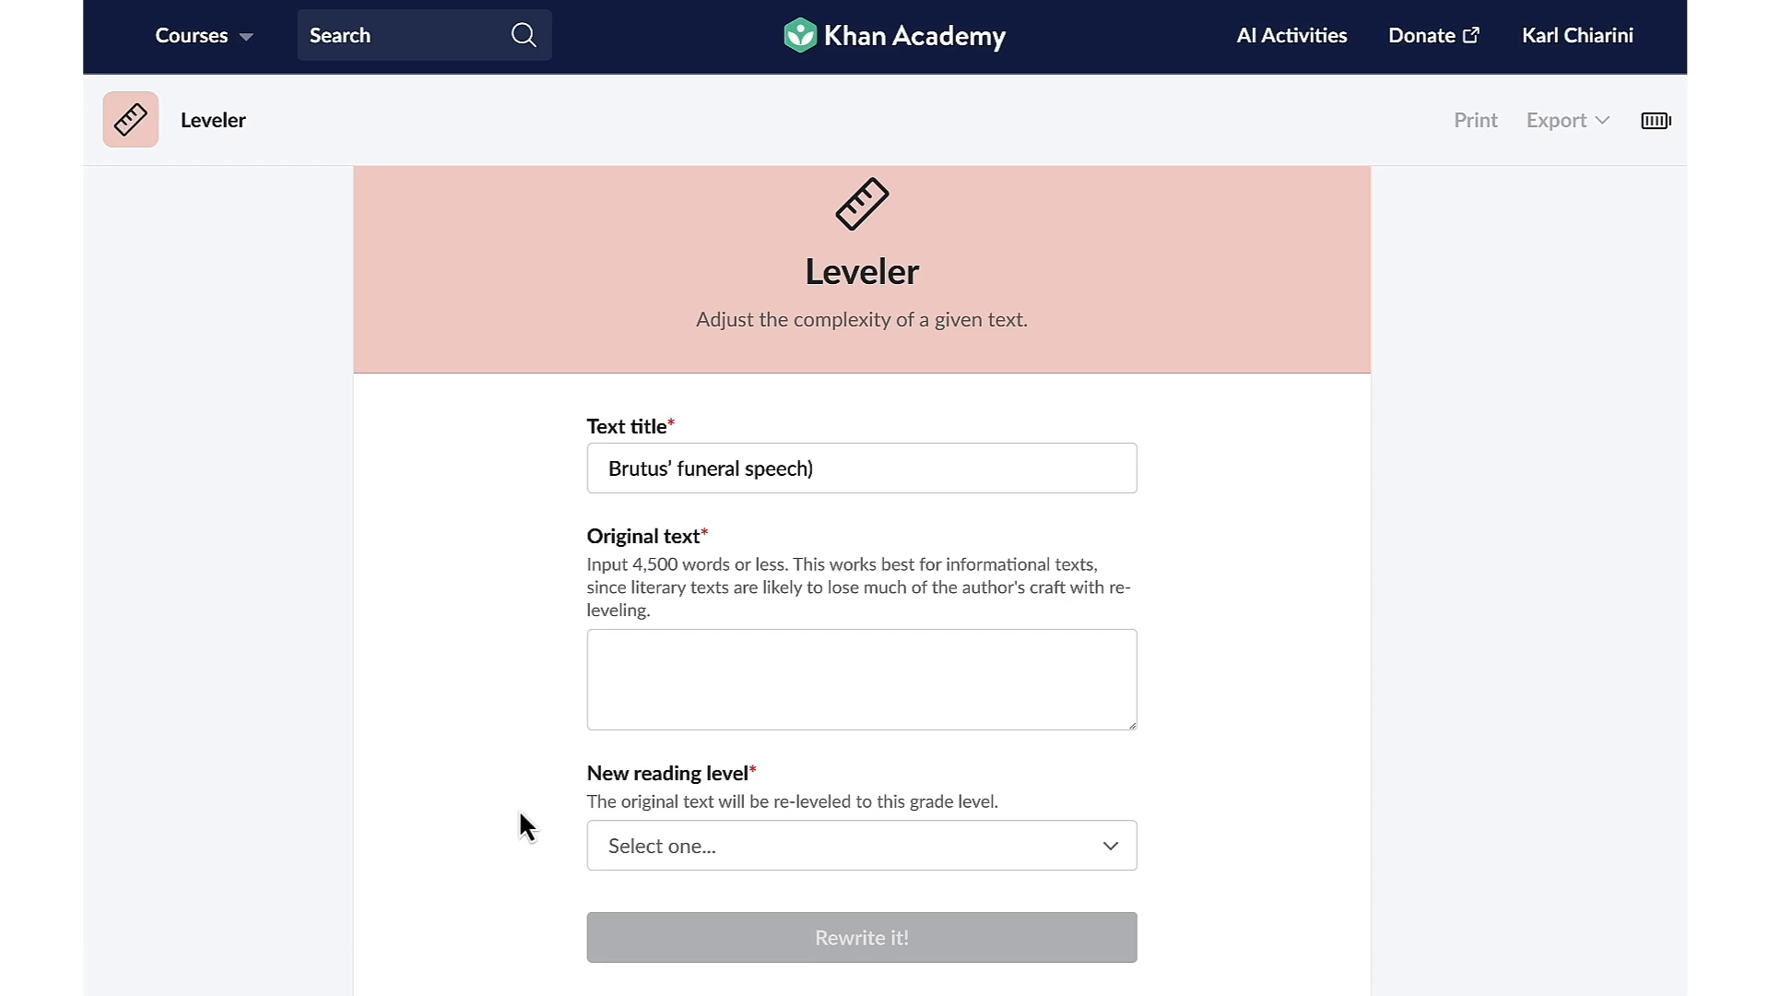
left_click(615, 660)
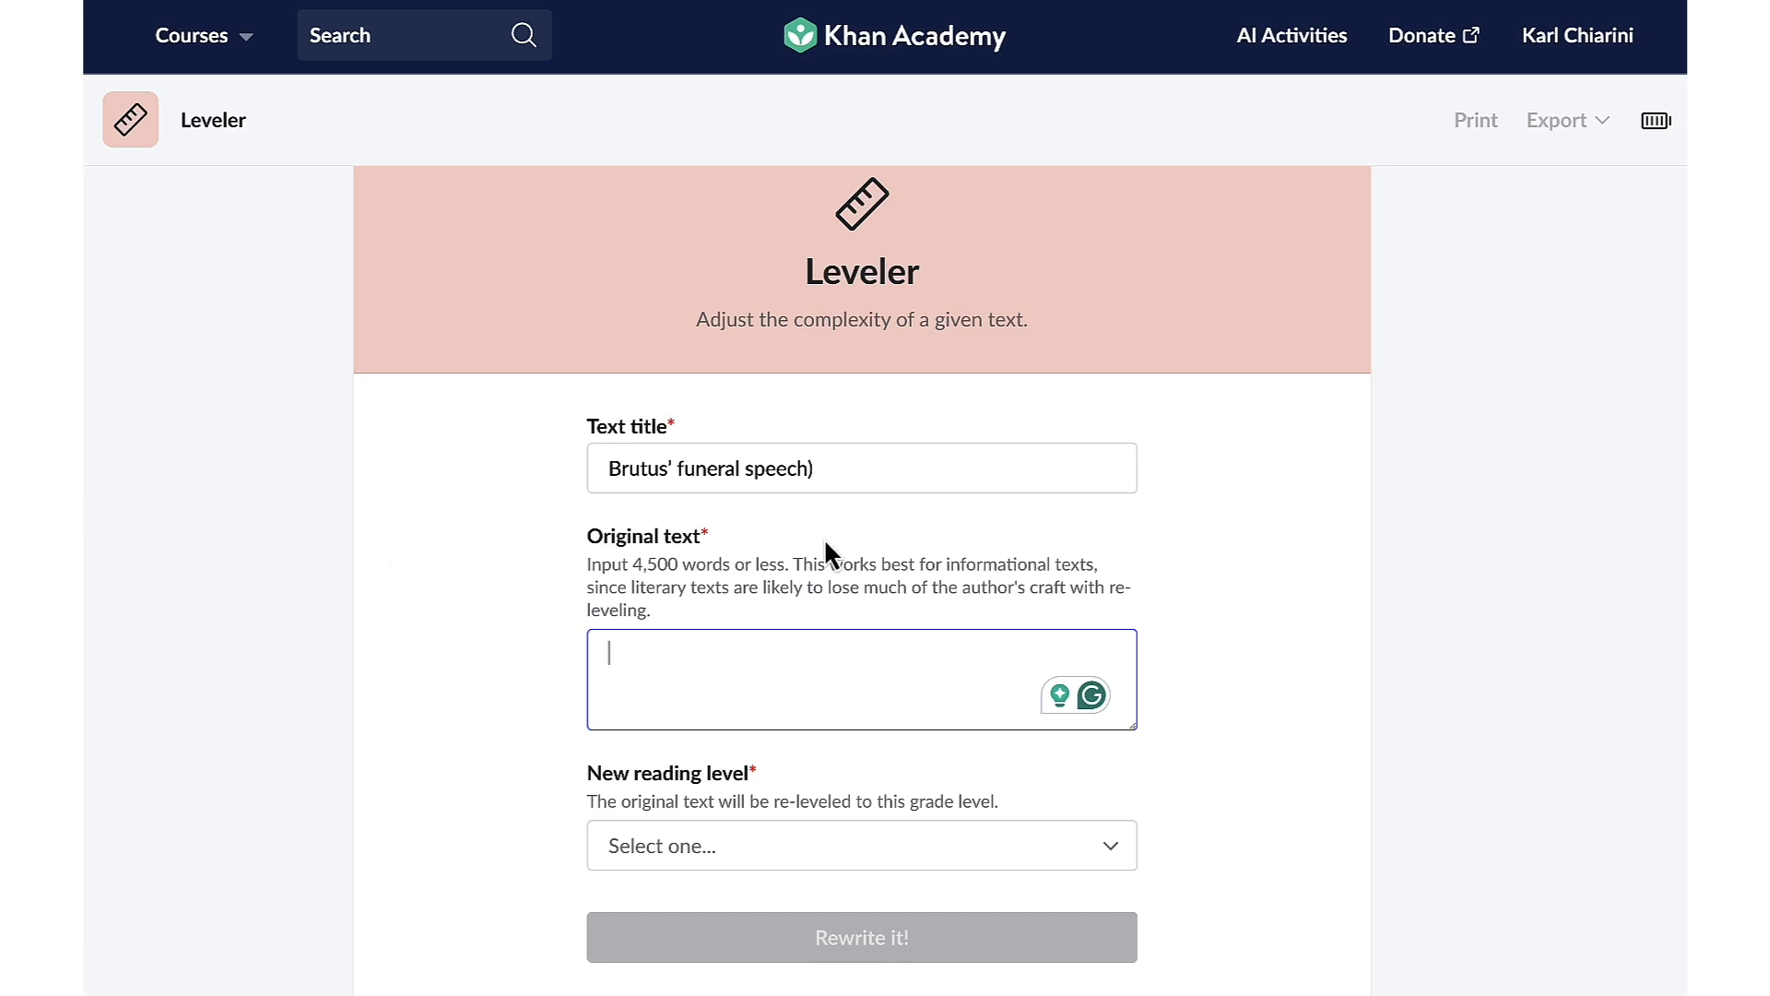
left_click(813, 472)
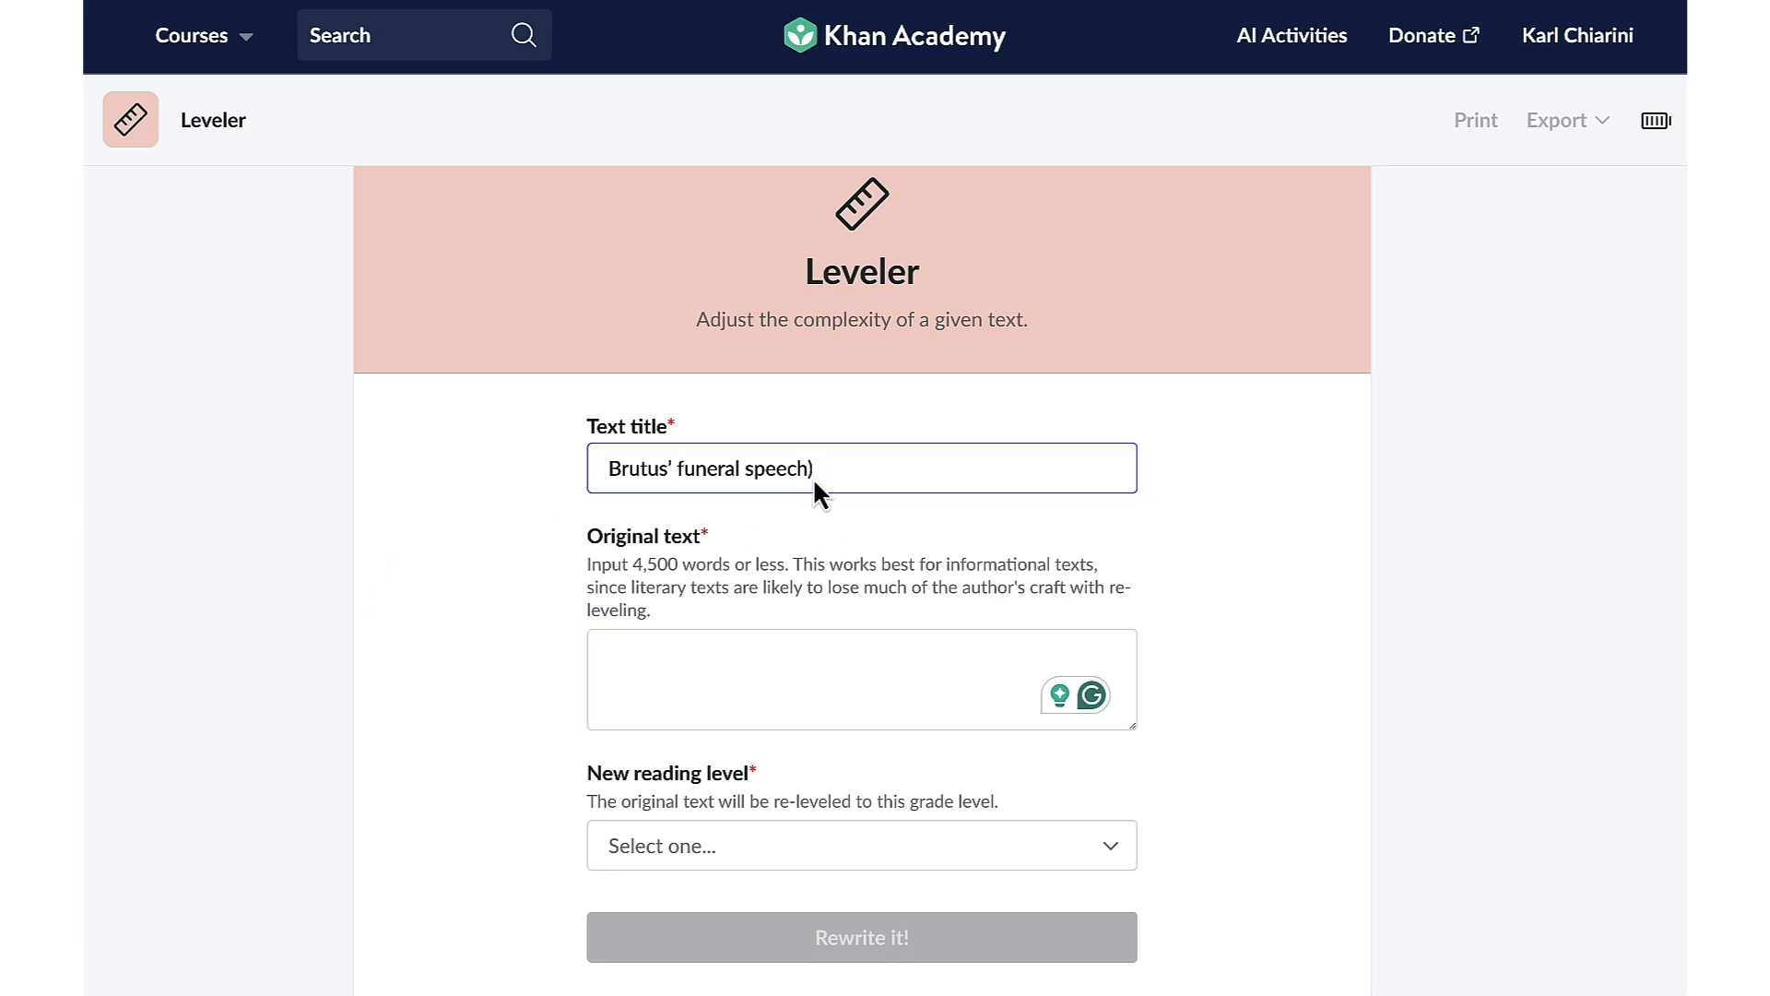
key("BackSpace")
left_click(651, 647)
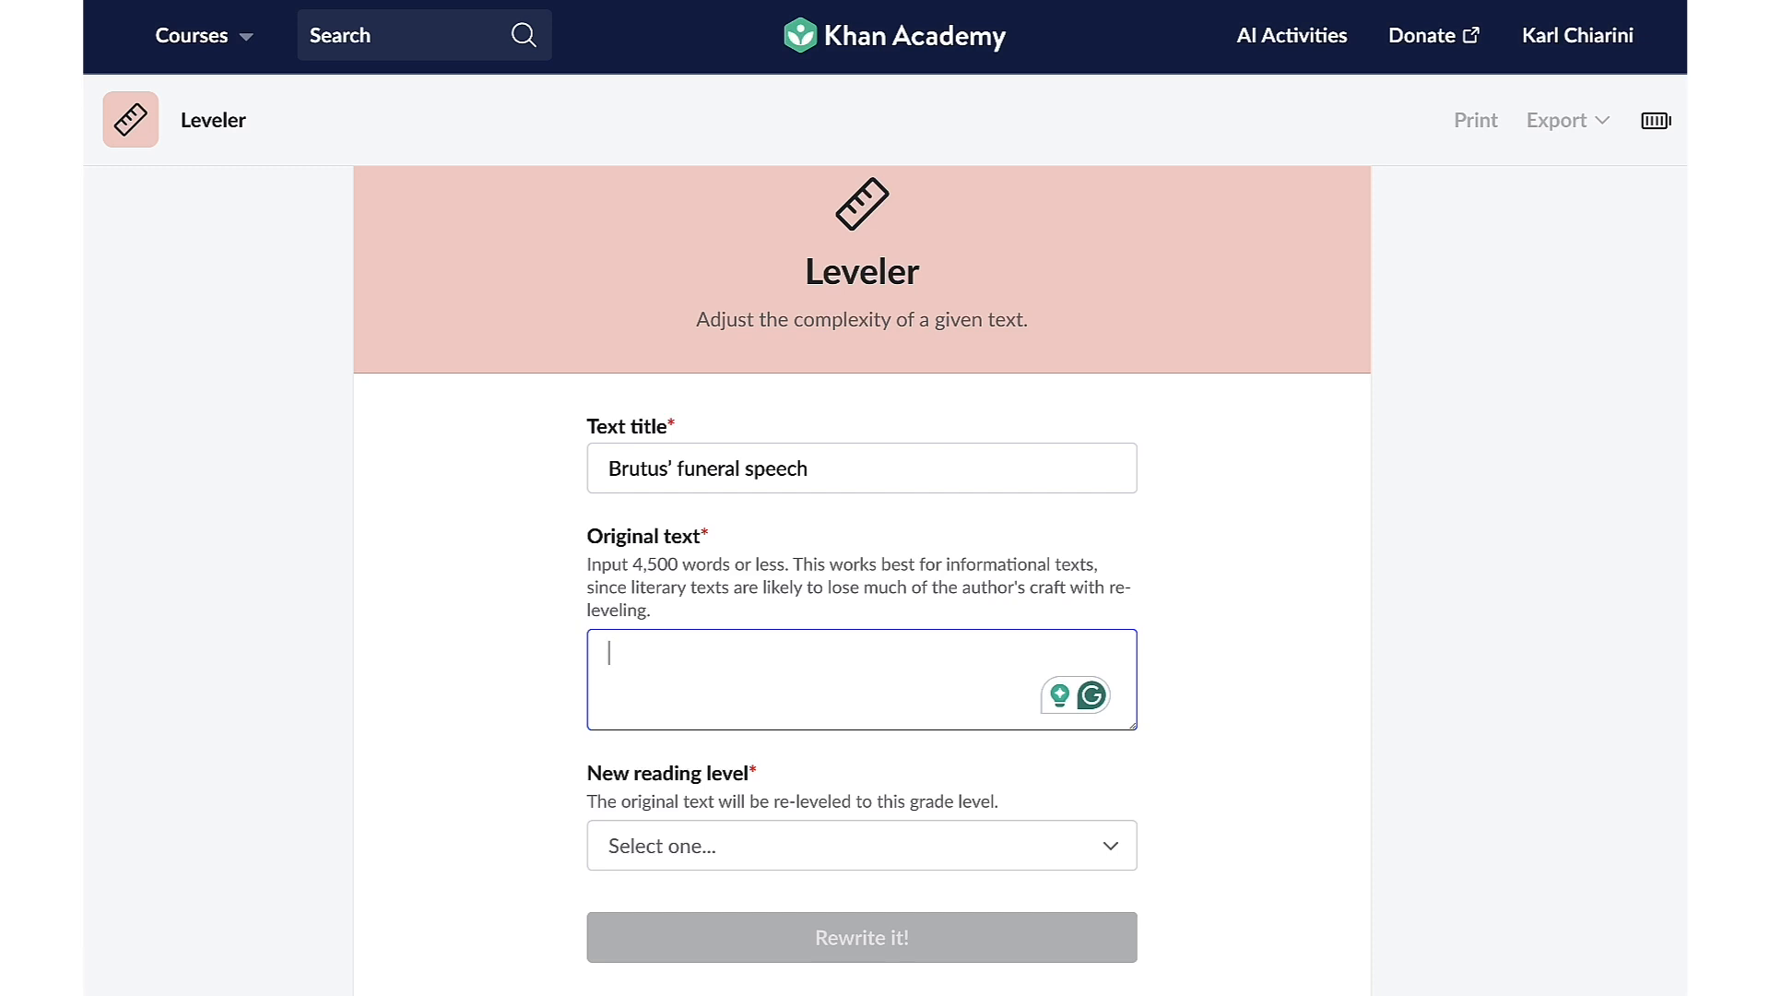
key("ctrl+v")
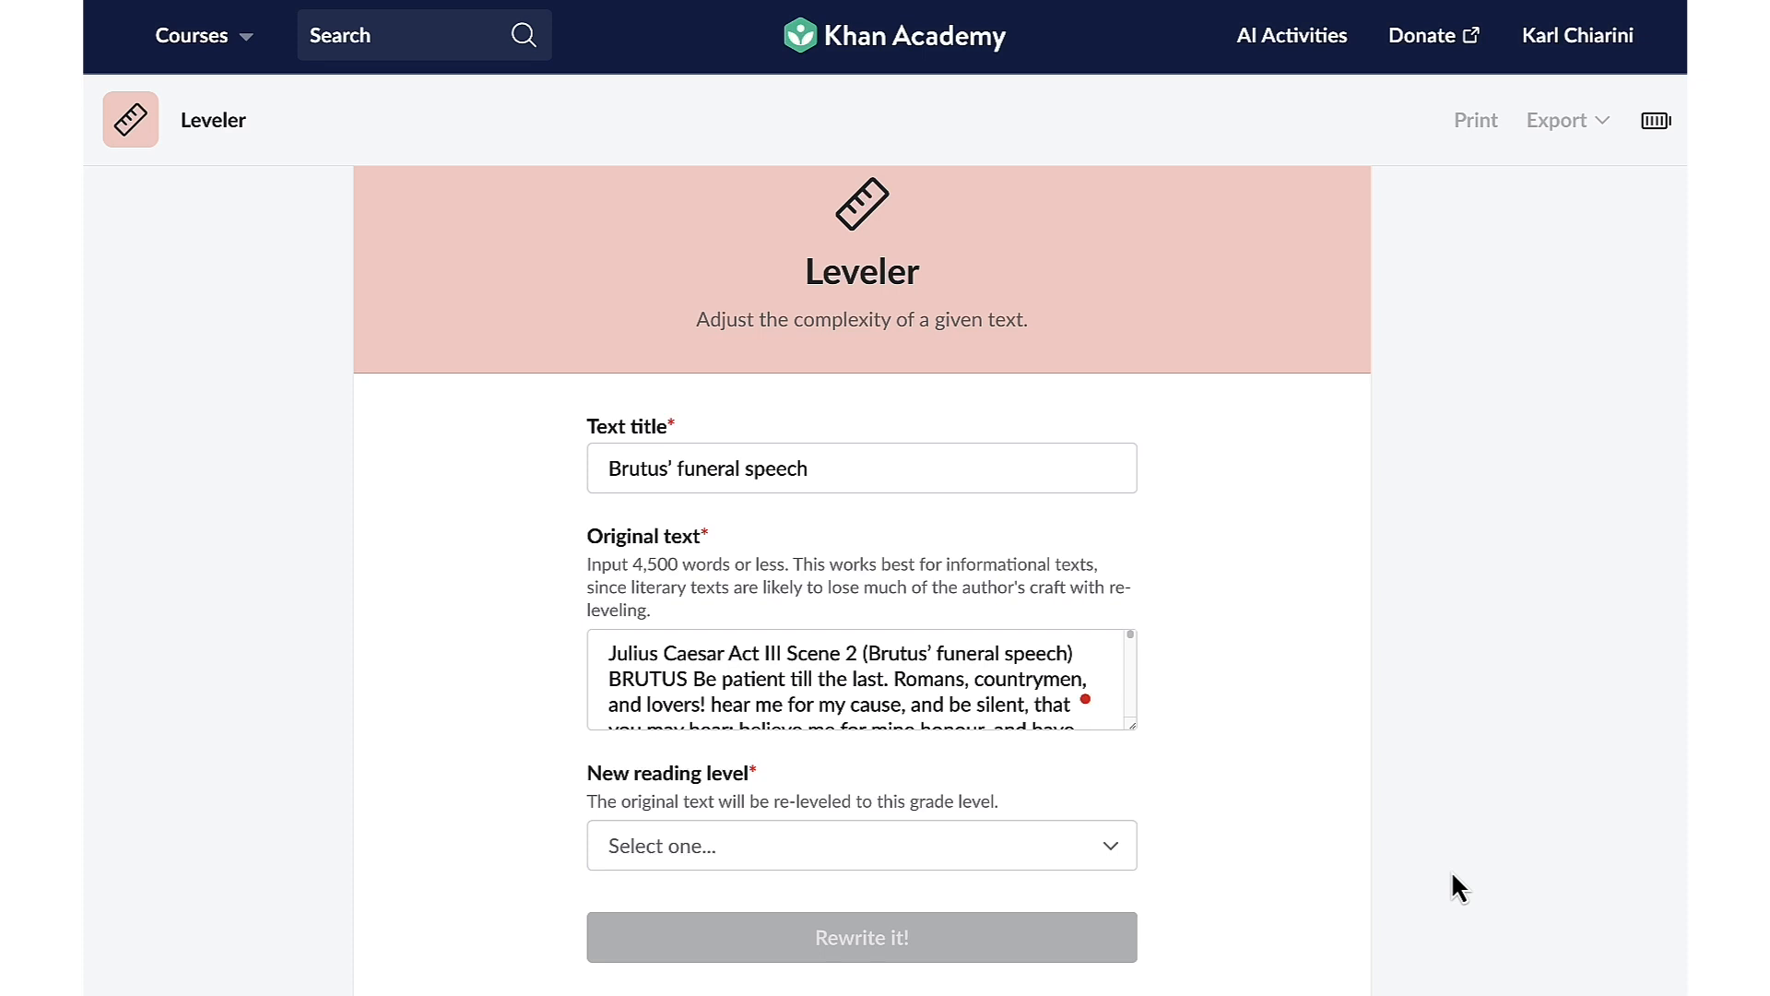
Set the new reading level to 7th grade and have the speech rewritten
left_click(1121, 850)
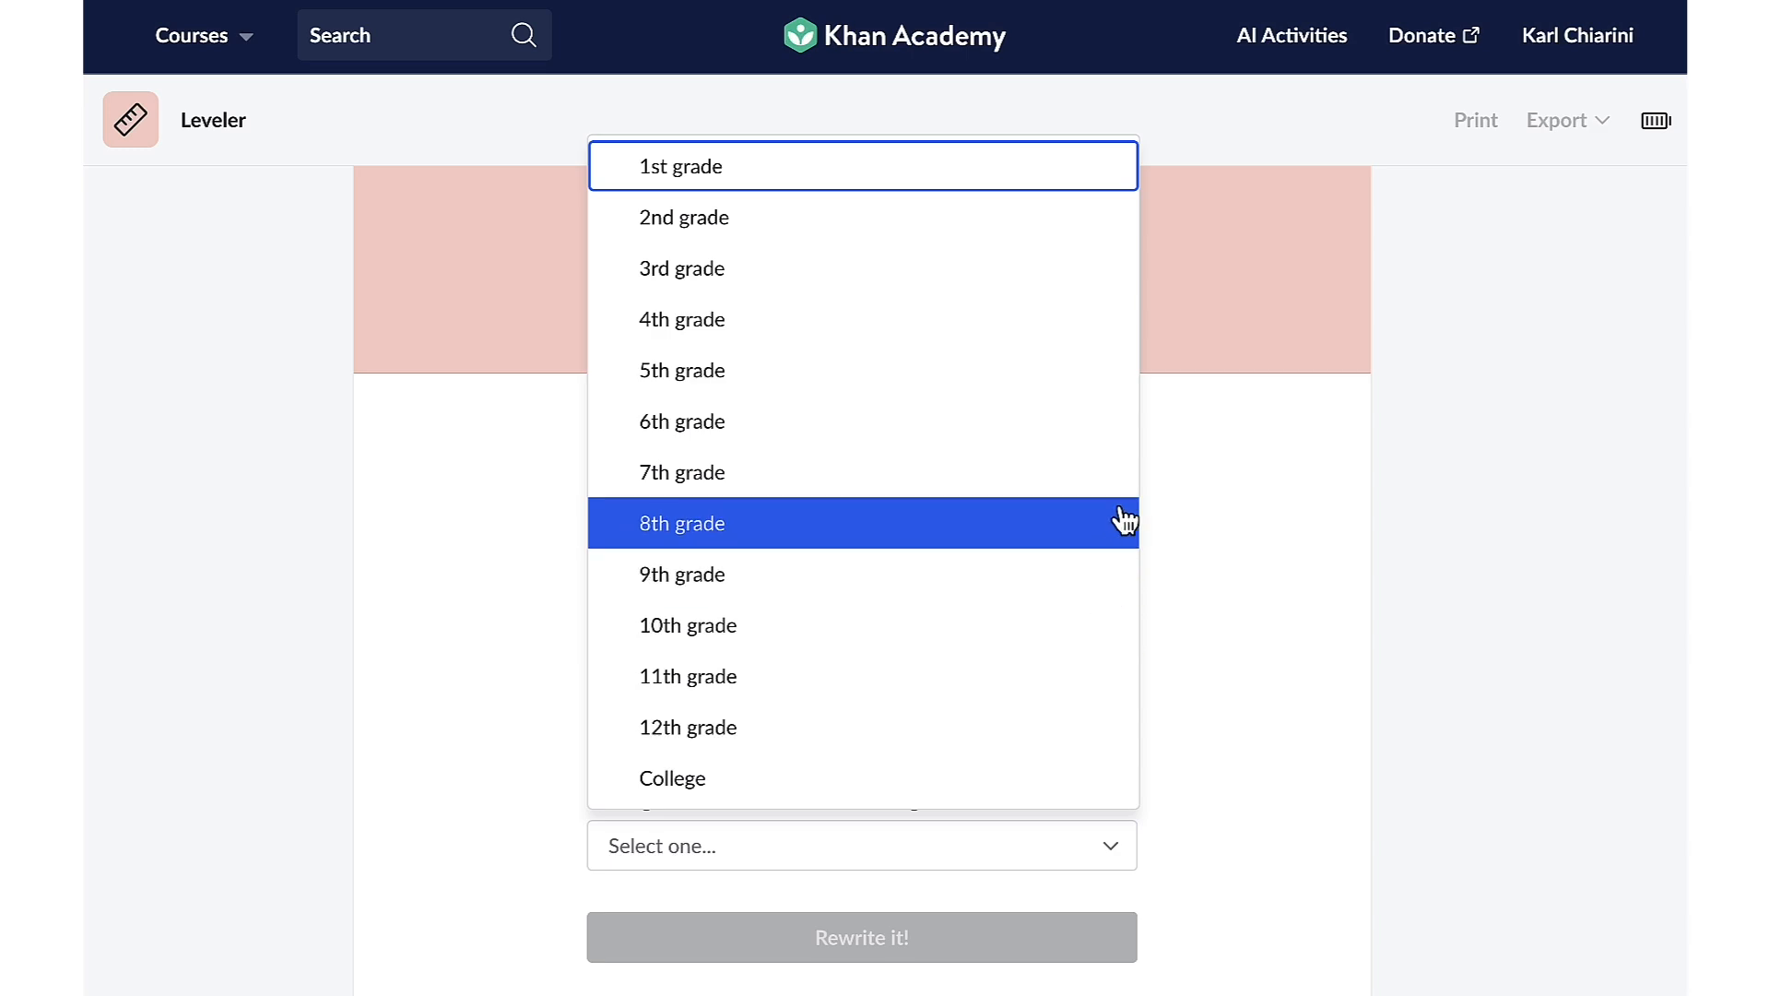
left_click(1115, 499)
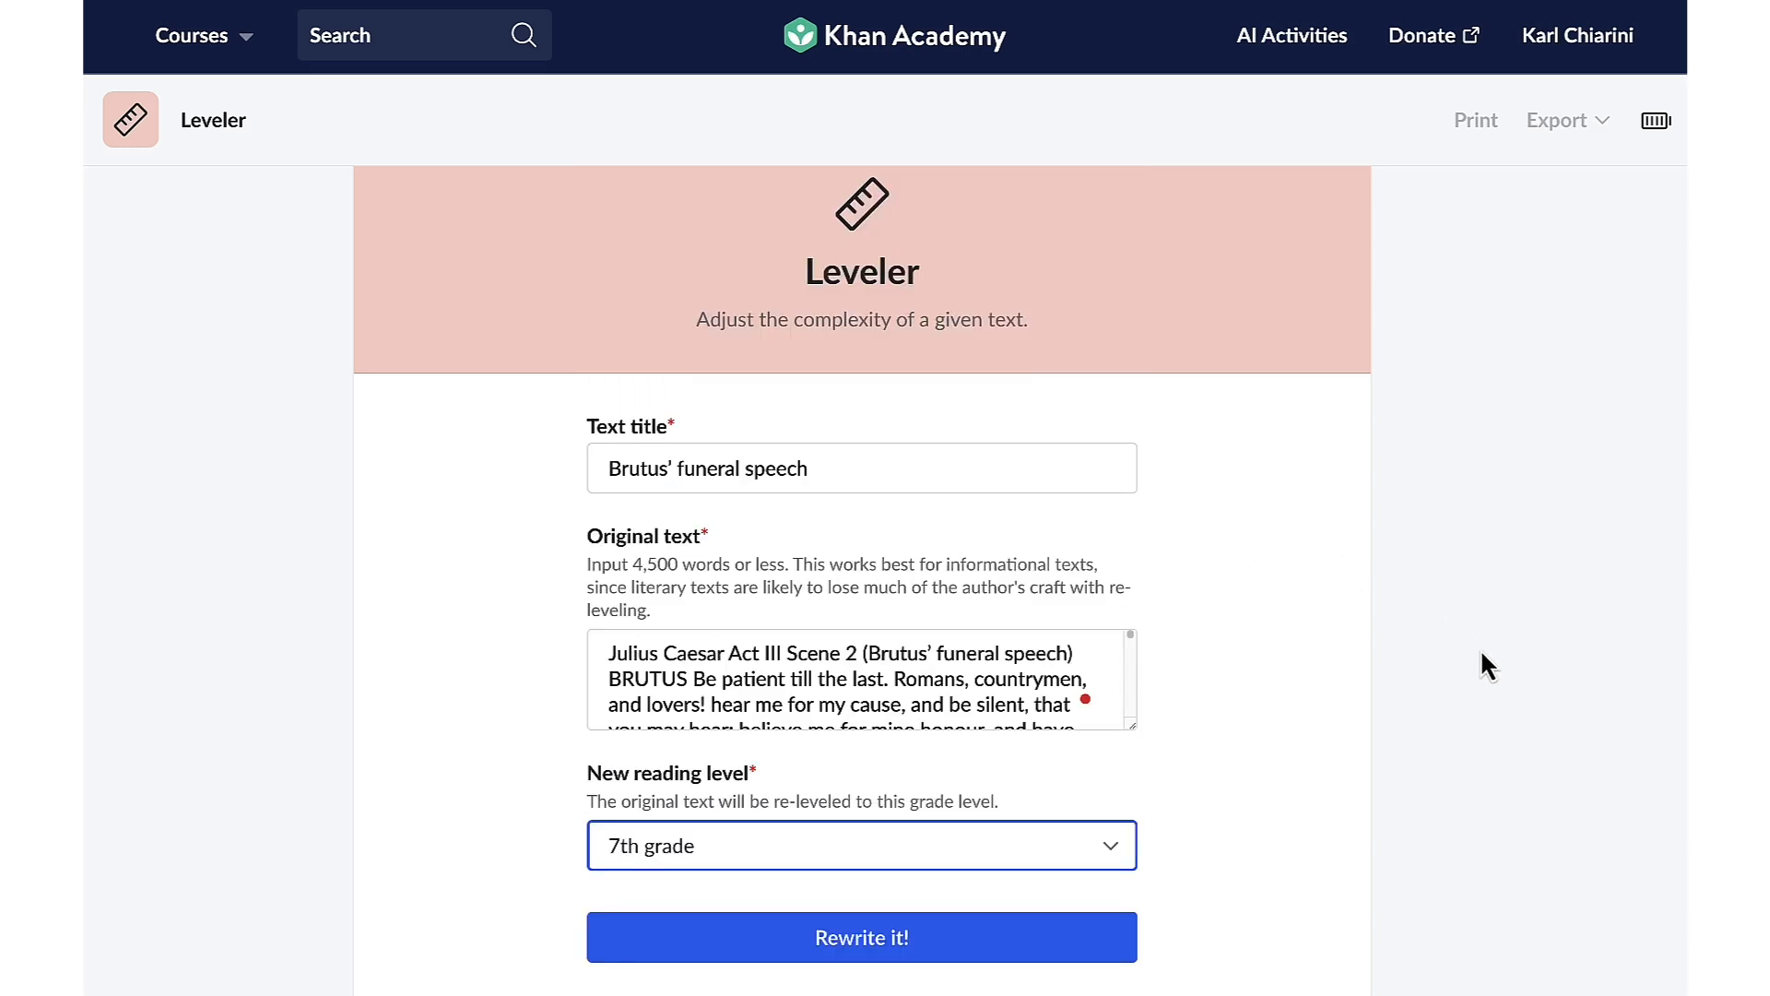
scroll(1475, 706, "down", 1)
left_click(1072, 918)
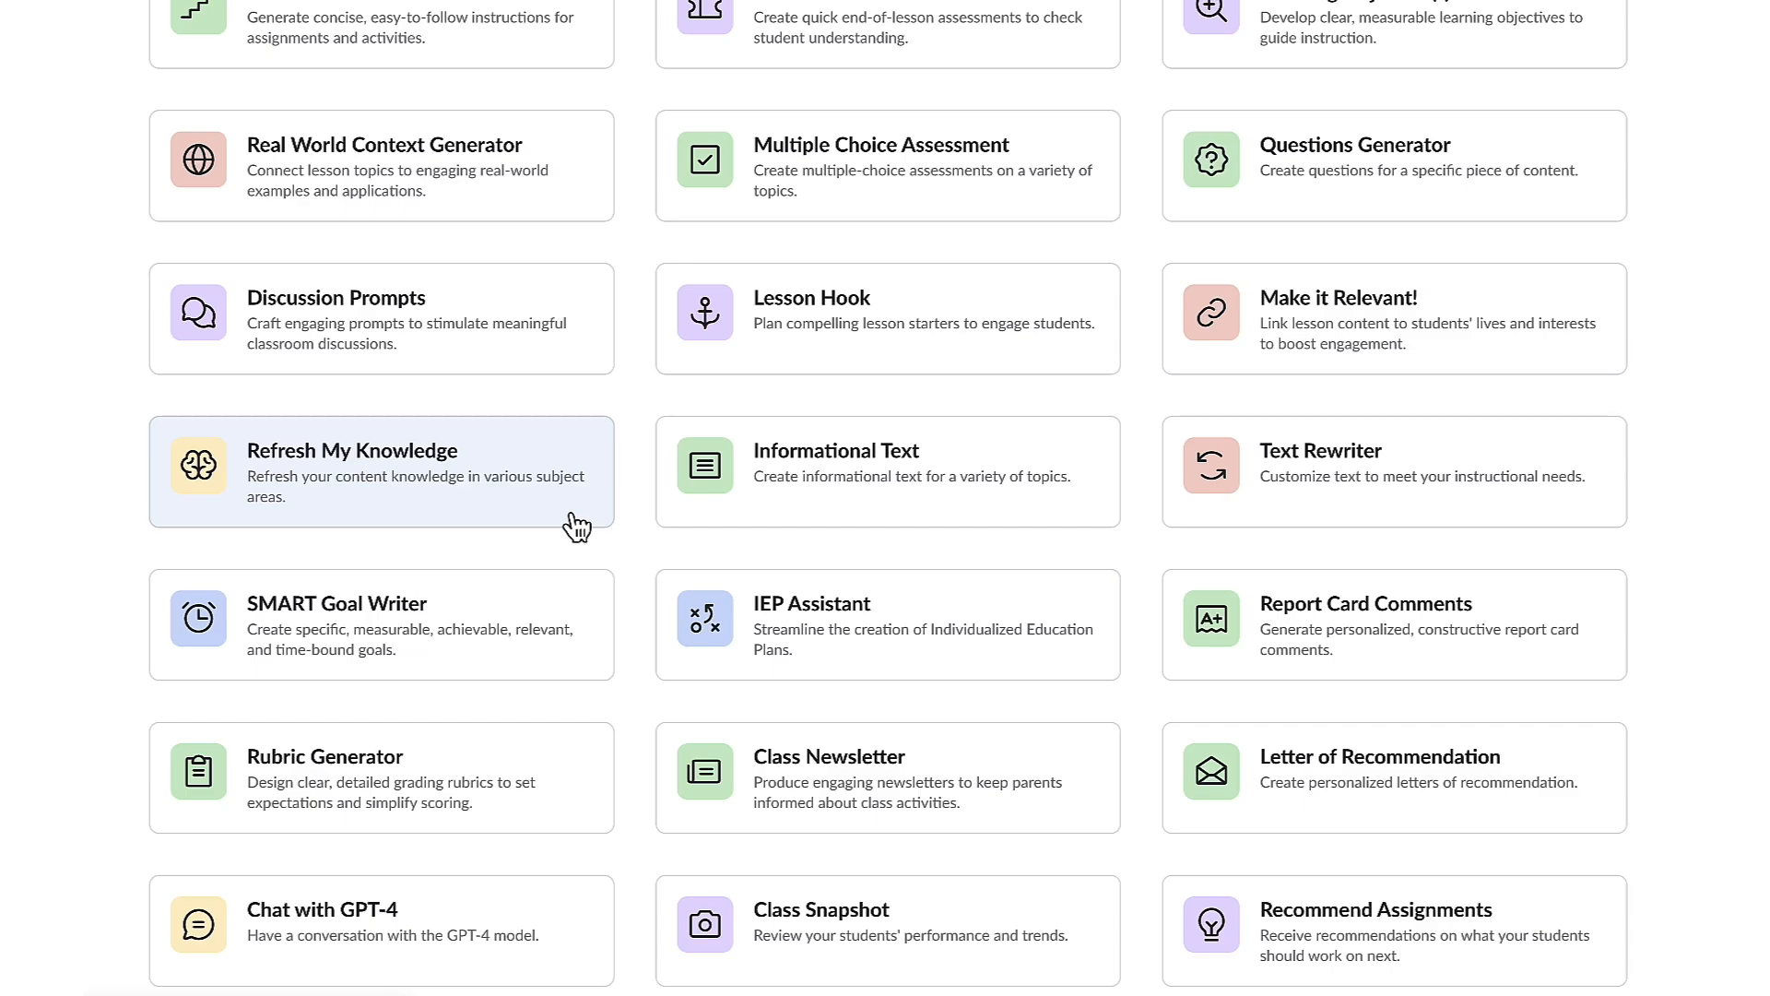
In the Refresh My Knowledge tool, send "The First Amendment 10 grade" and reply "2" to learn through conversation
left_click(577, 526)
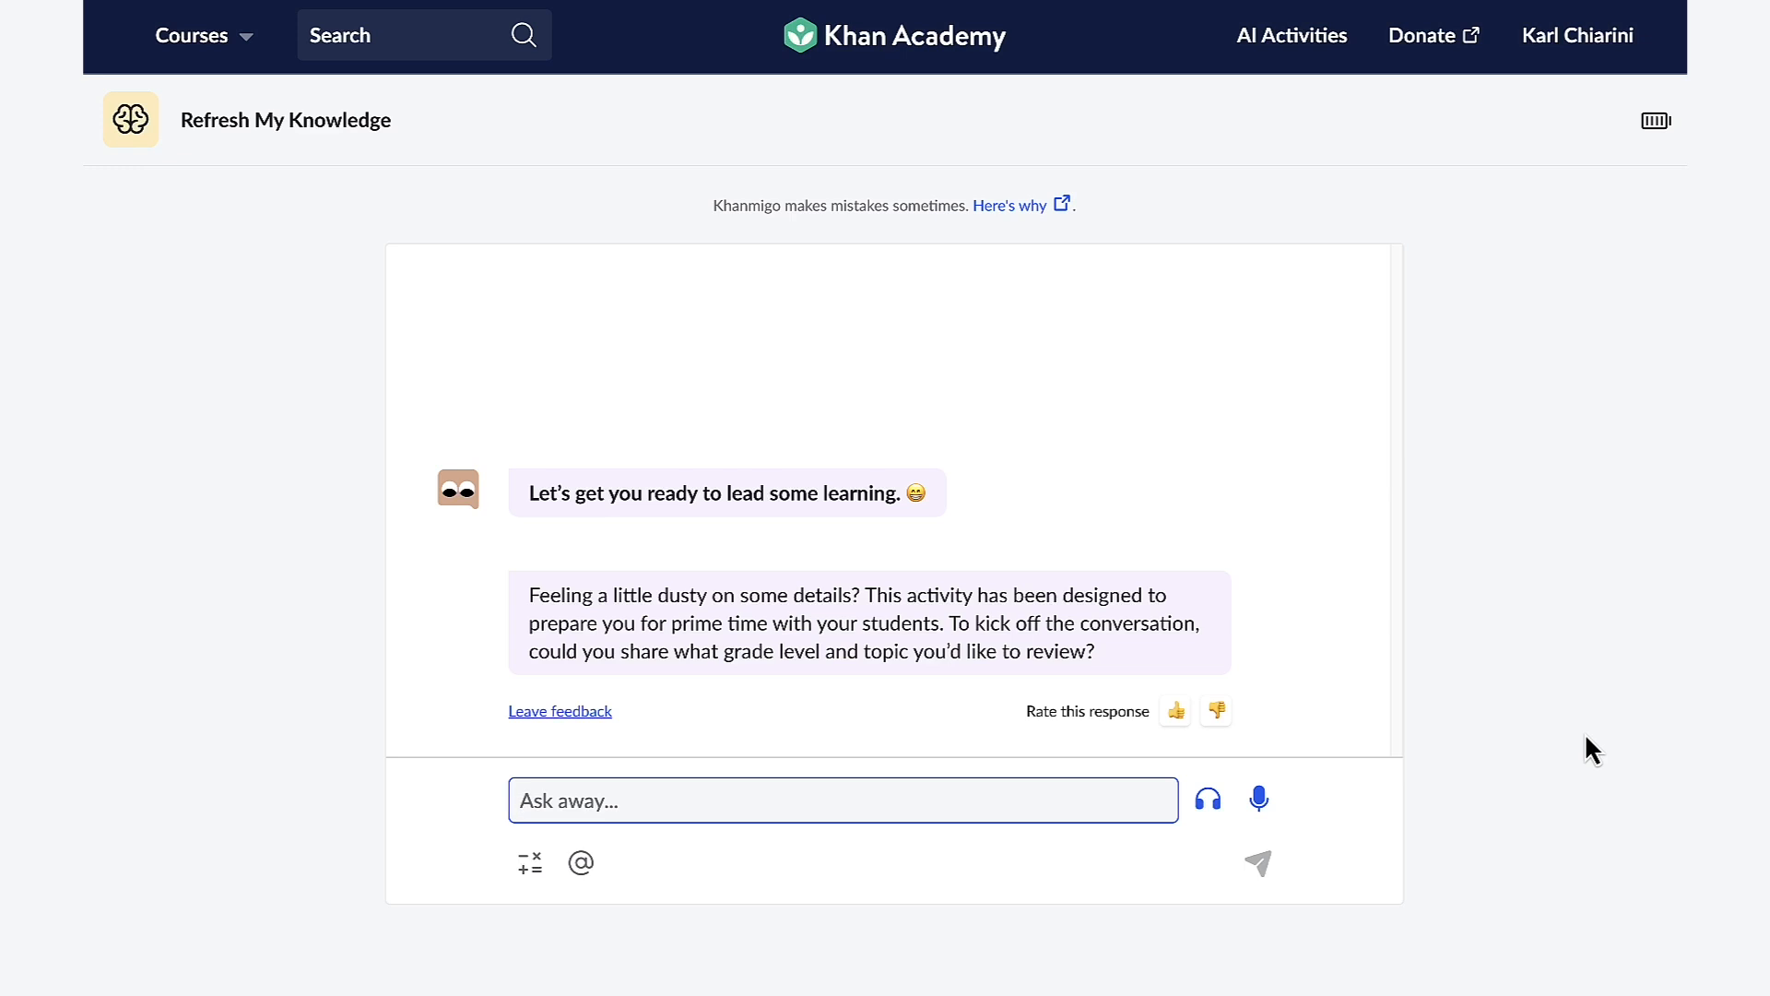
type("The First Amendment")
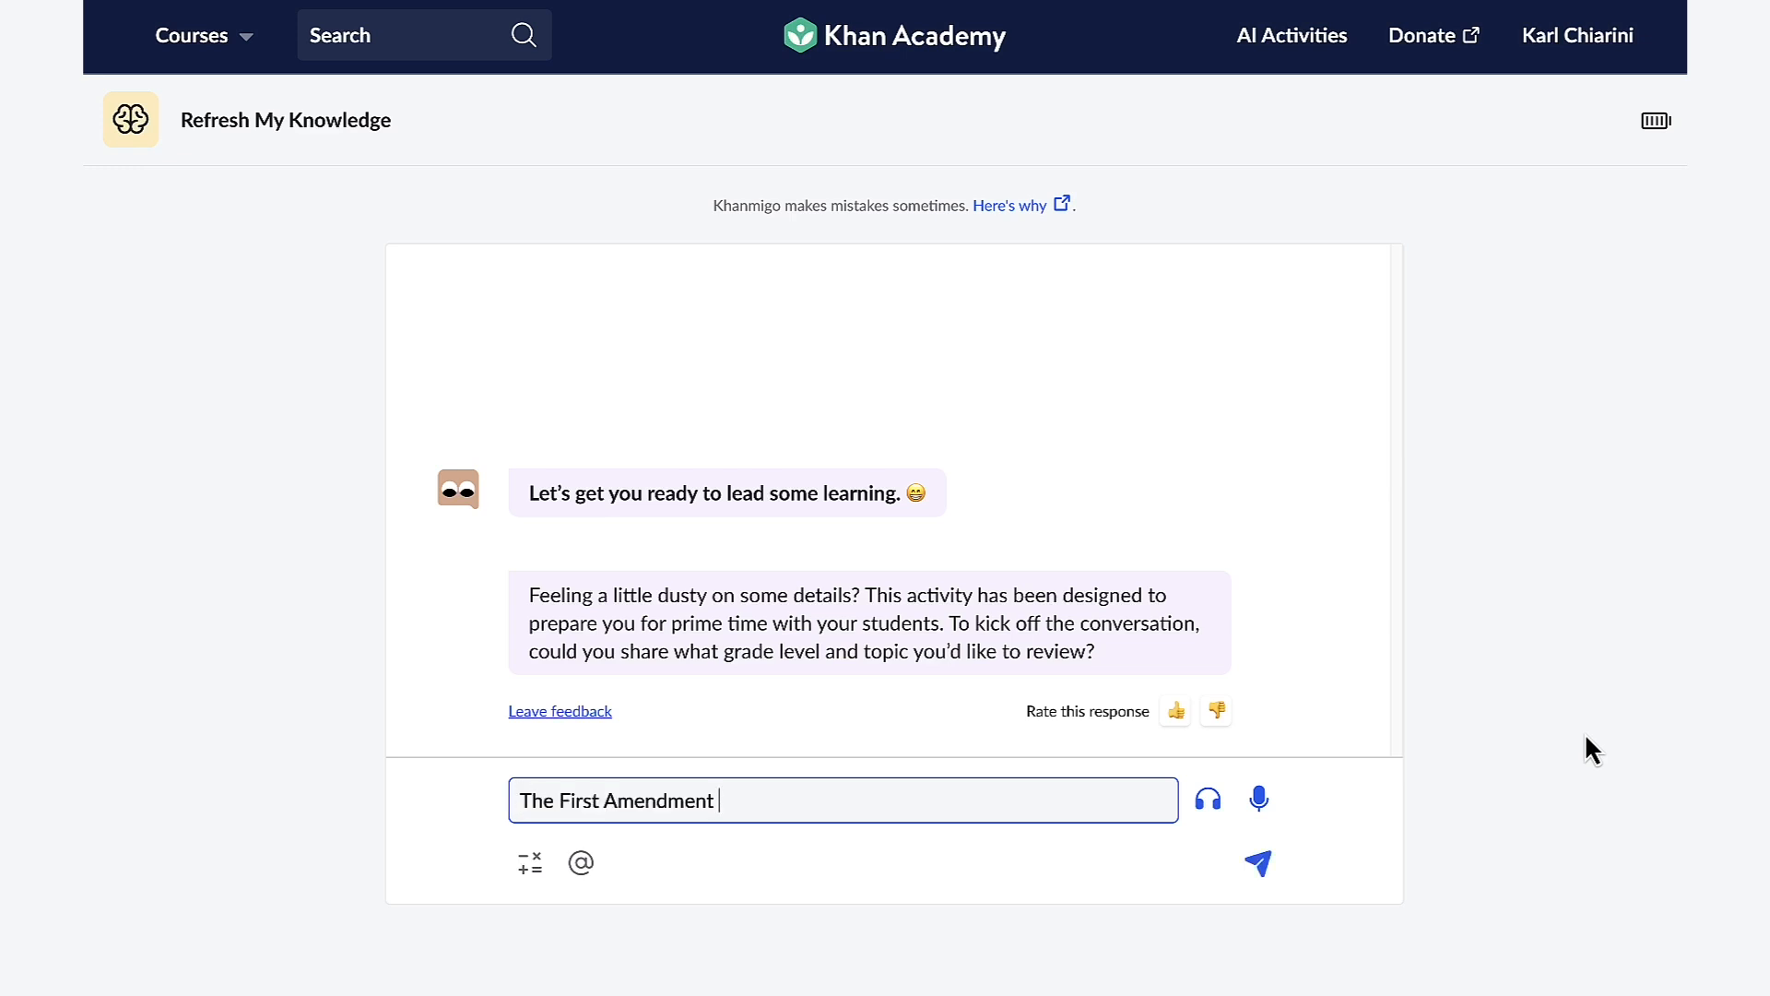
type("10 grade")
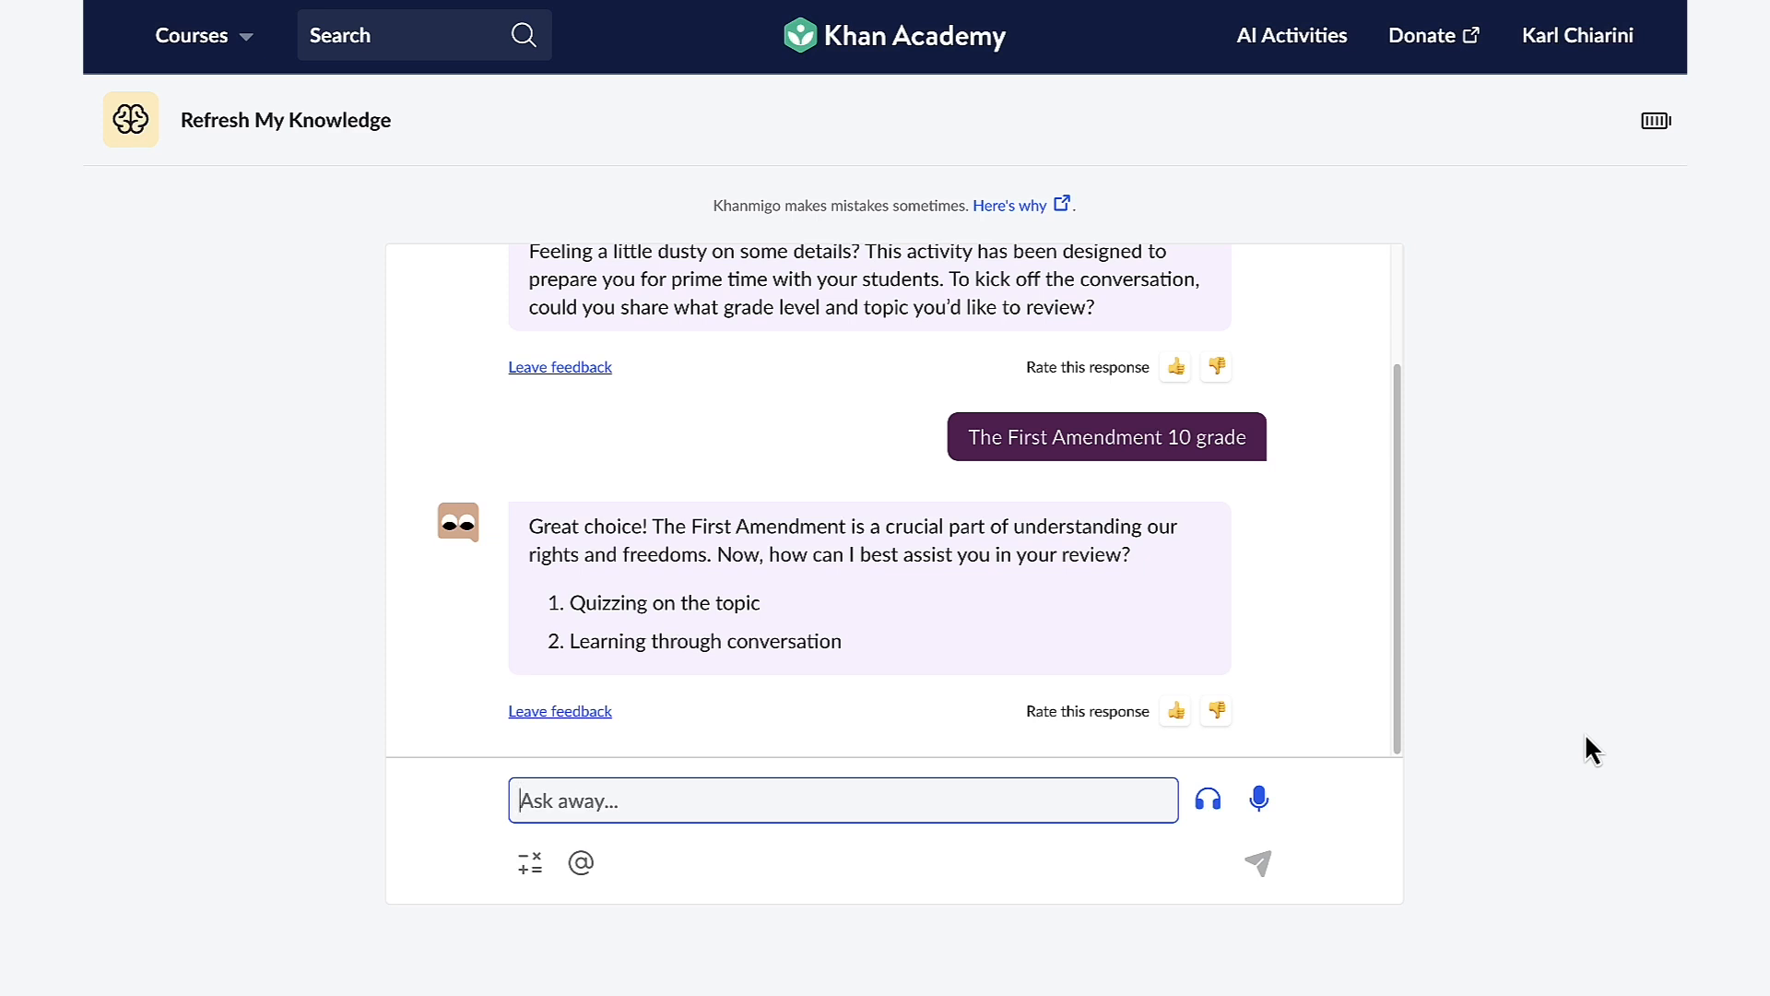
type("2")
key("Return")
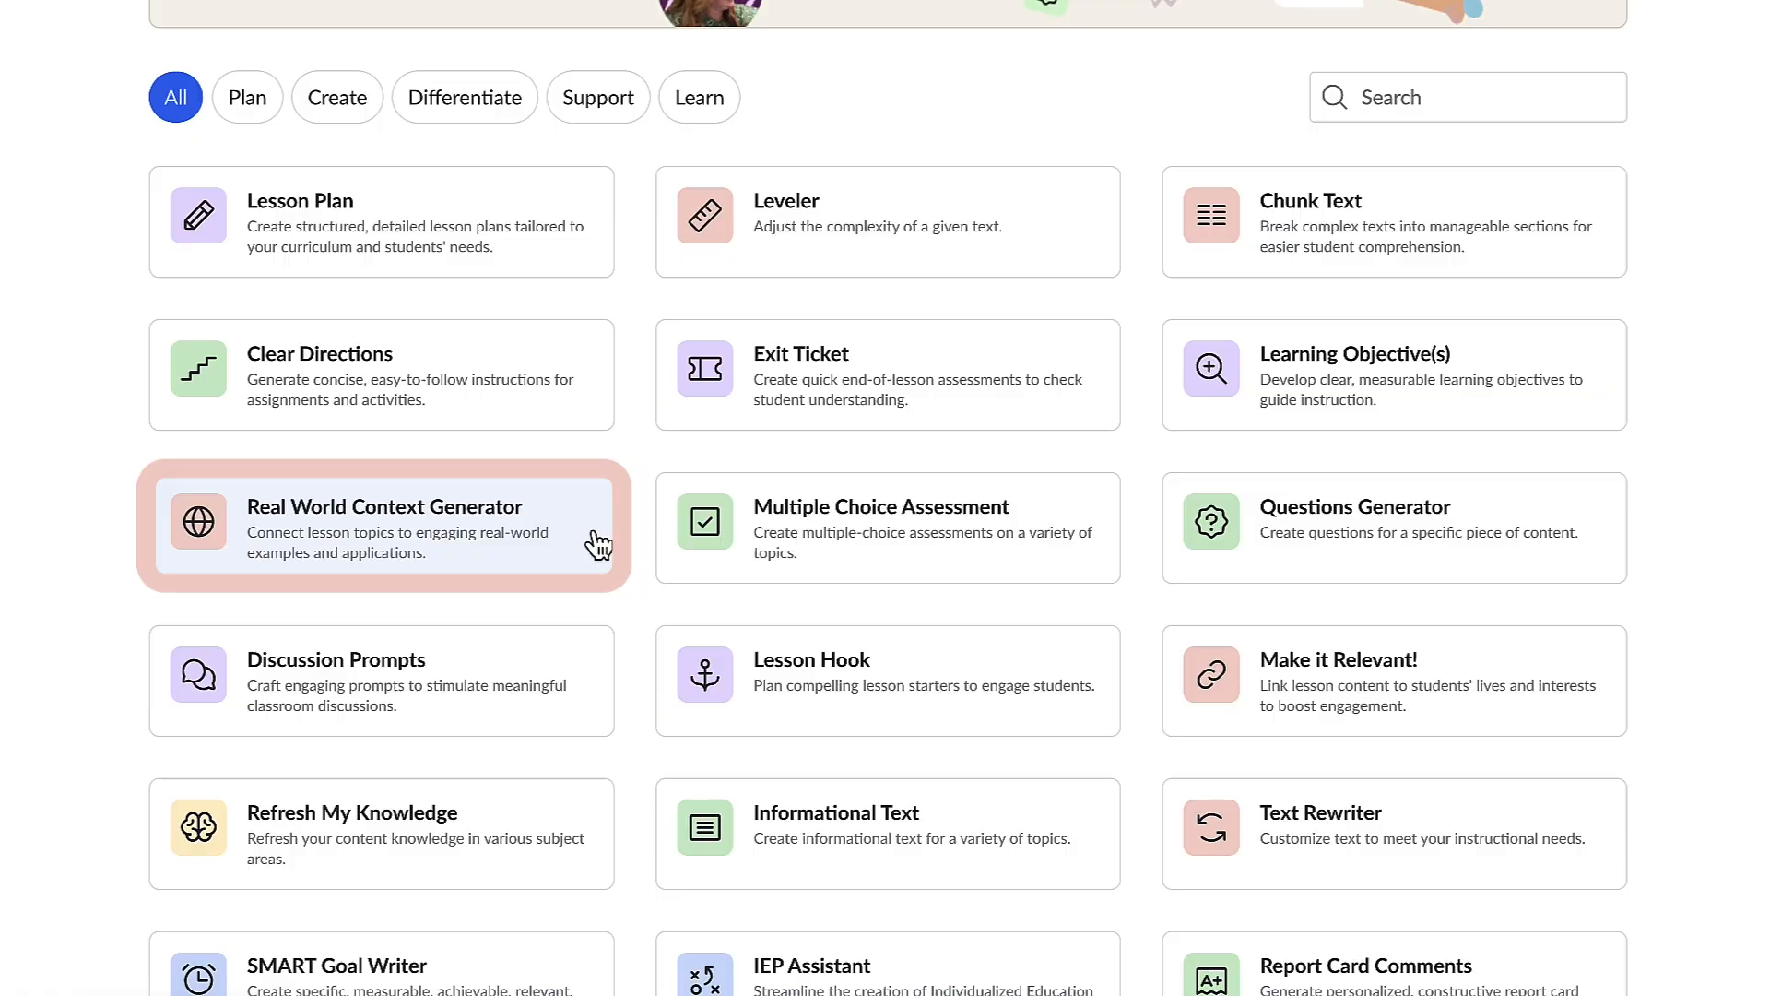
Generate real-world ideas with the Real World Context Generator for 10th grade on the topic "The First Amendment"
left_click(597, 544)
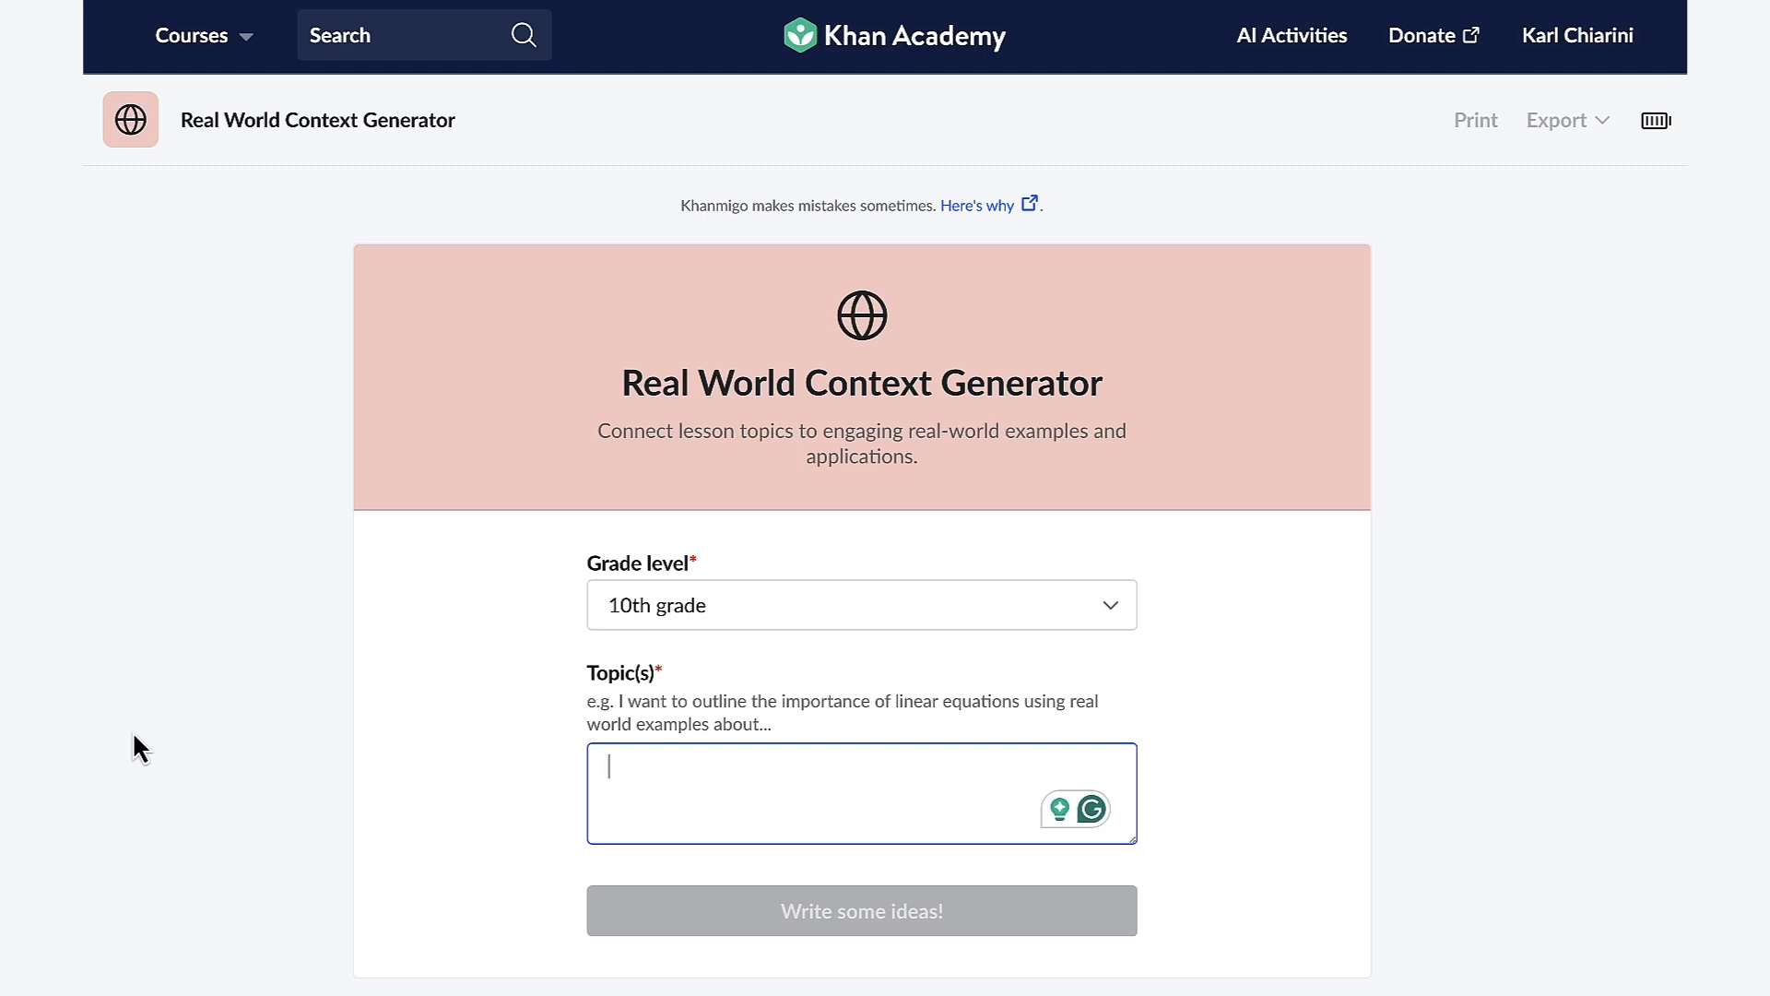
type("The First Amendment")
key("Tab")
key("Return")
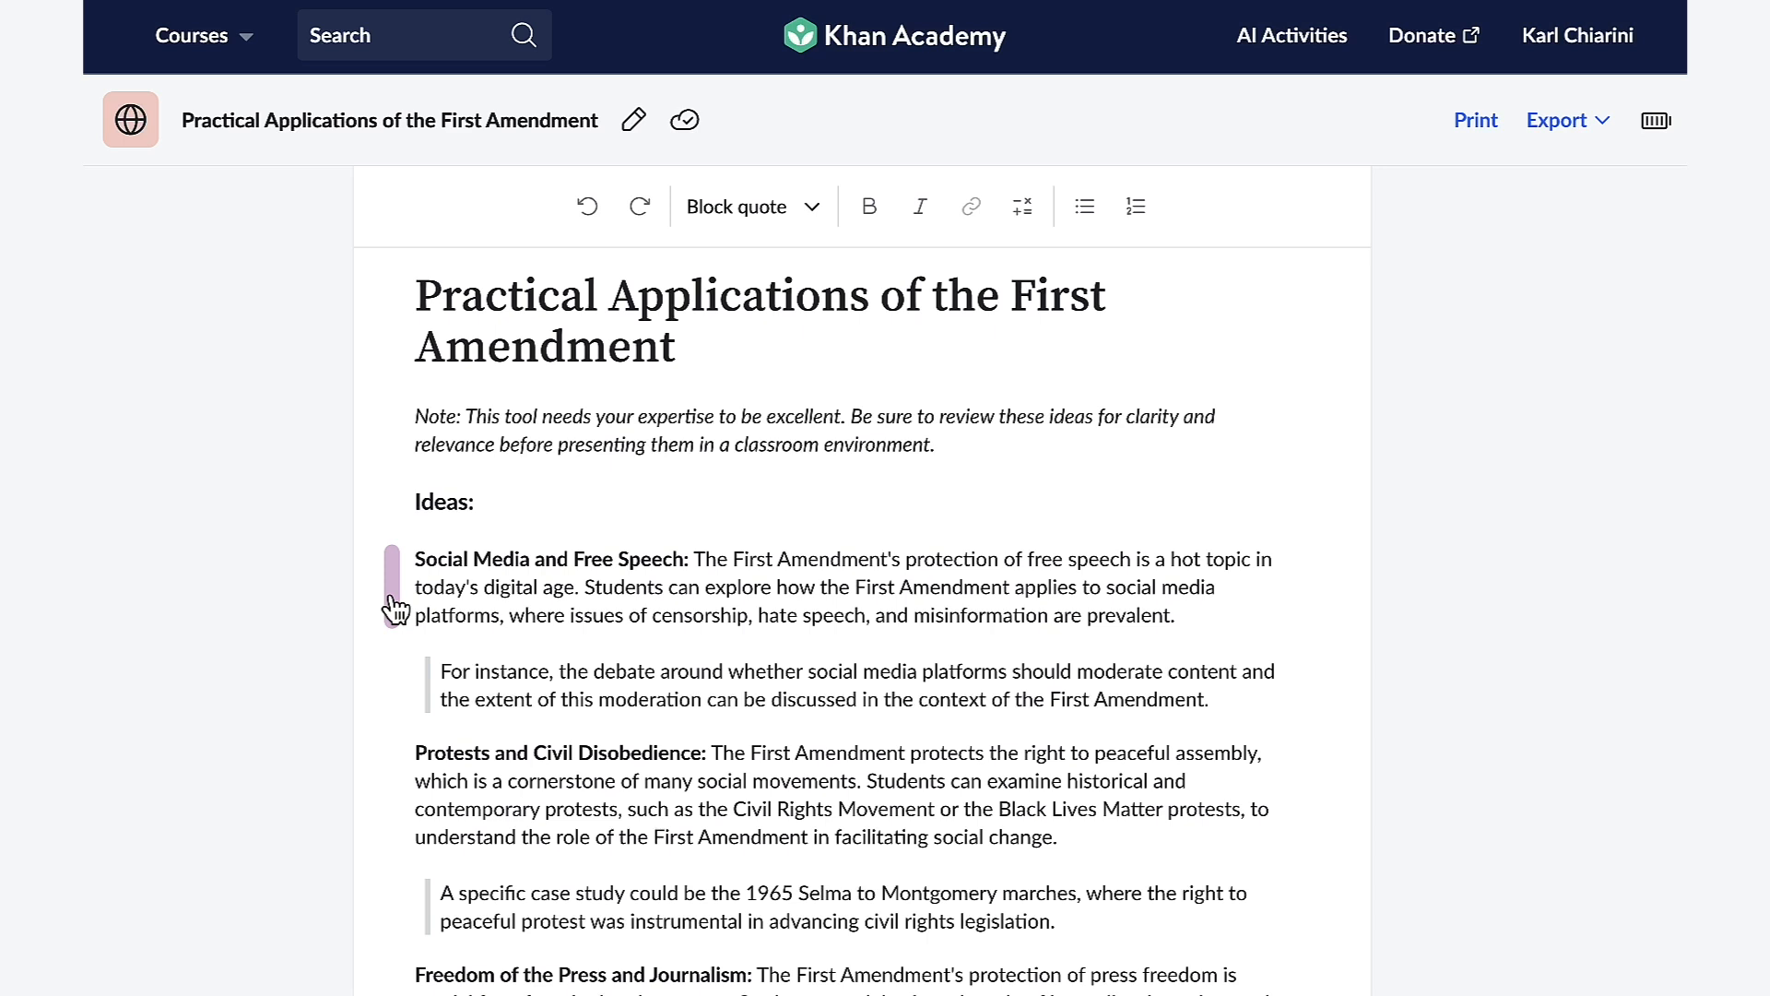
Ask Khanmigo to make changes to the "Social Media and Free Speech" paragraph with the request "something about sport"
left_click(392, 590)
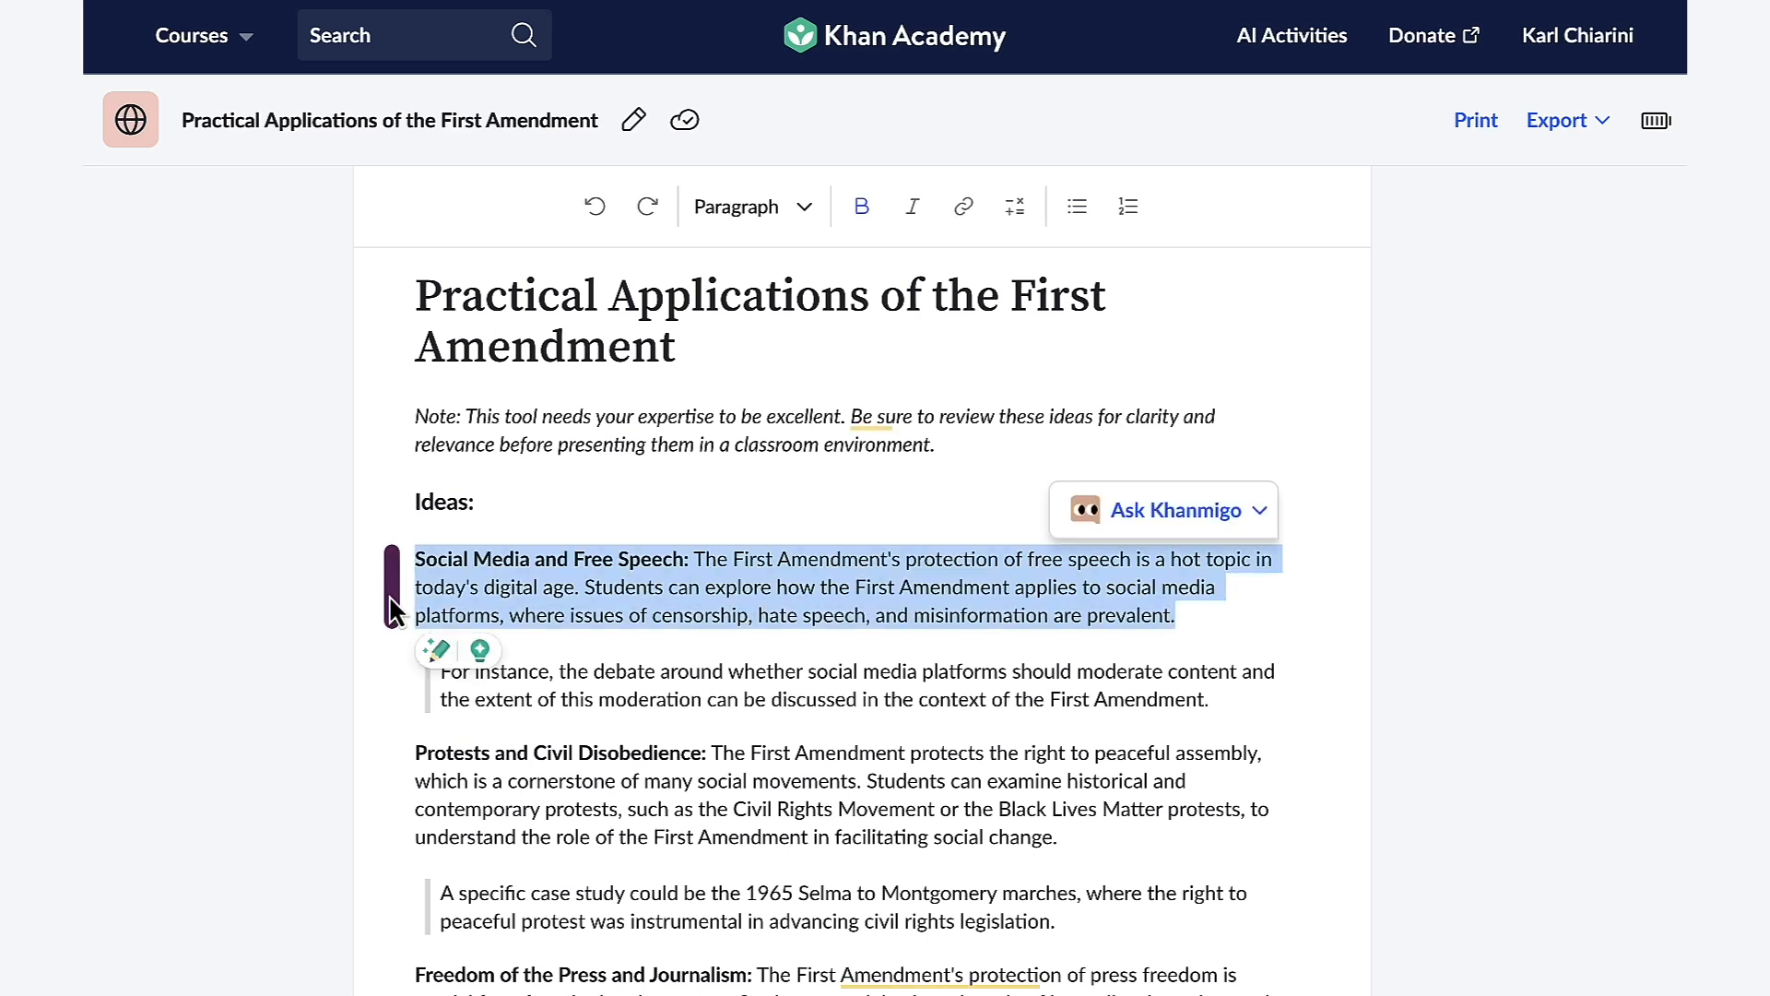
left_click(1264, 514)
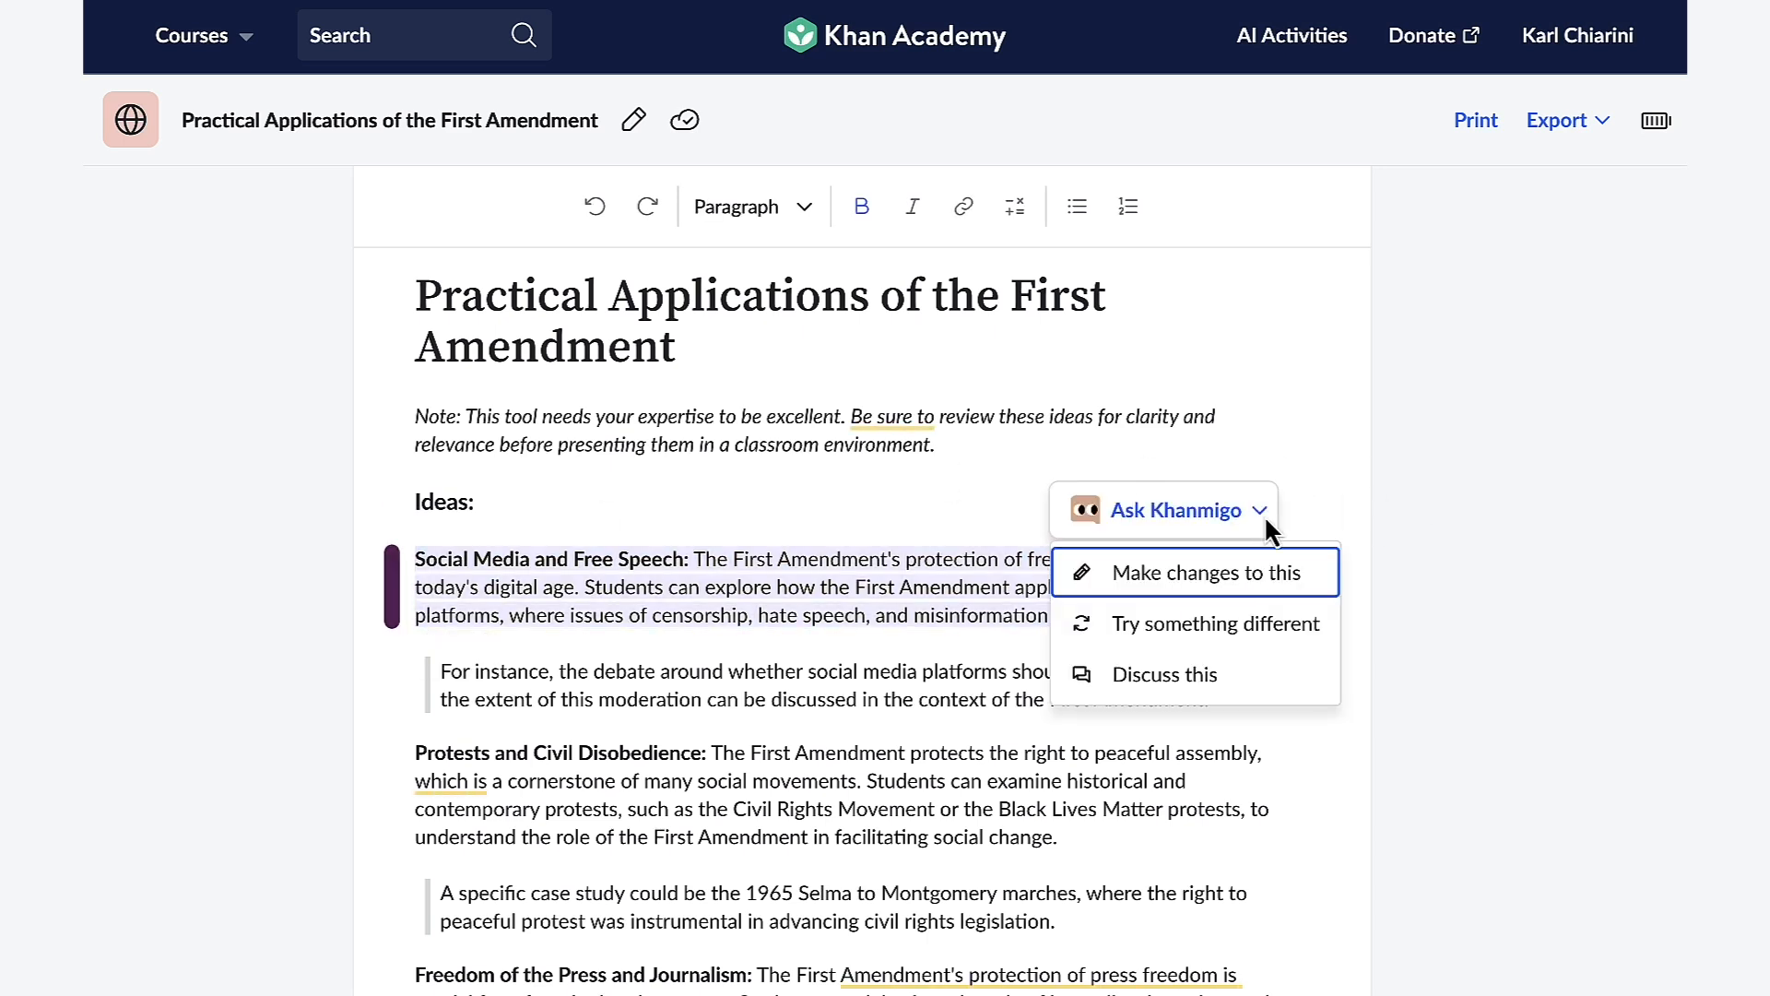
left_click(1225, 569)
left_click(963, 503)
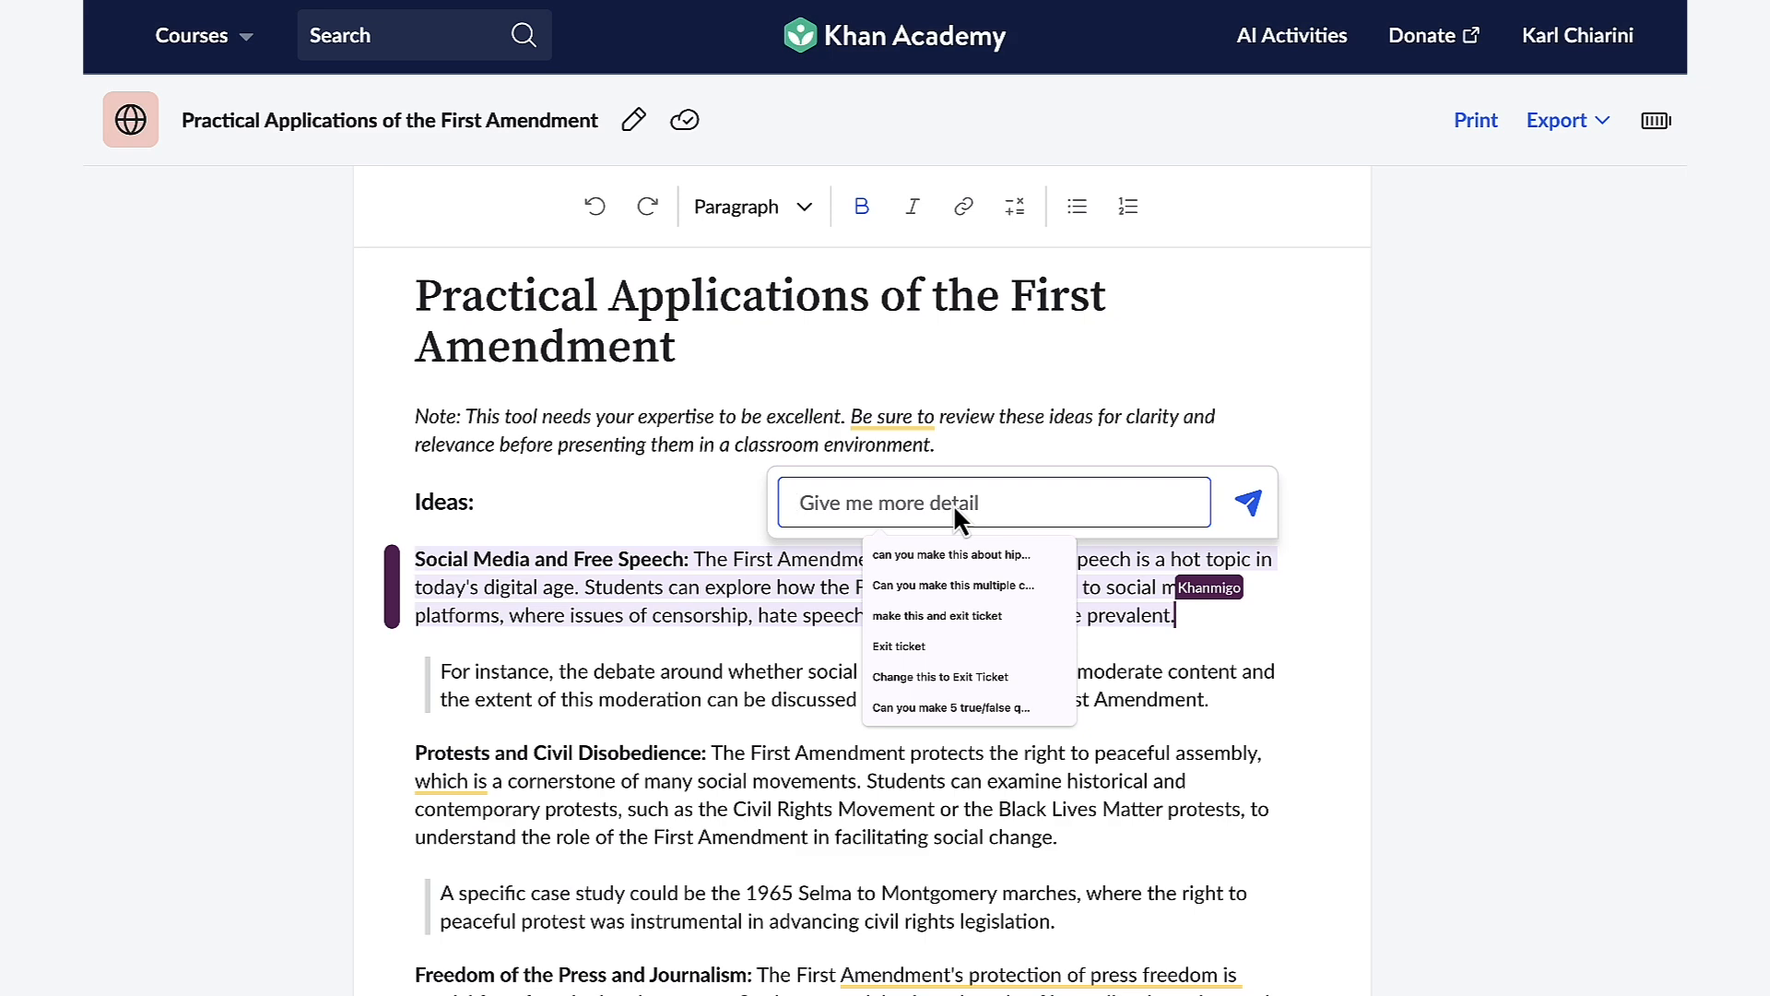
type("something about sport")
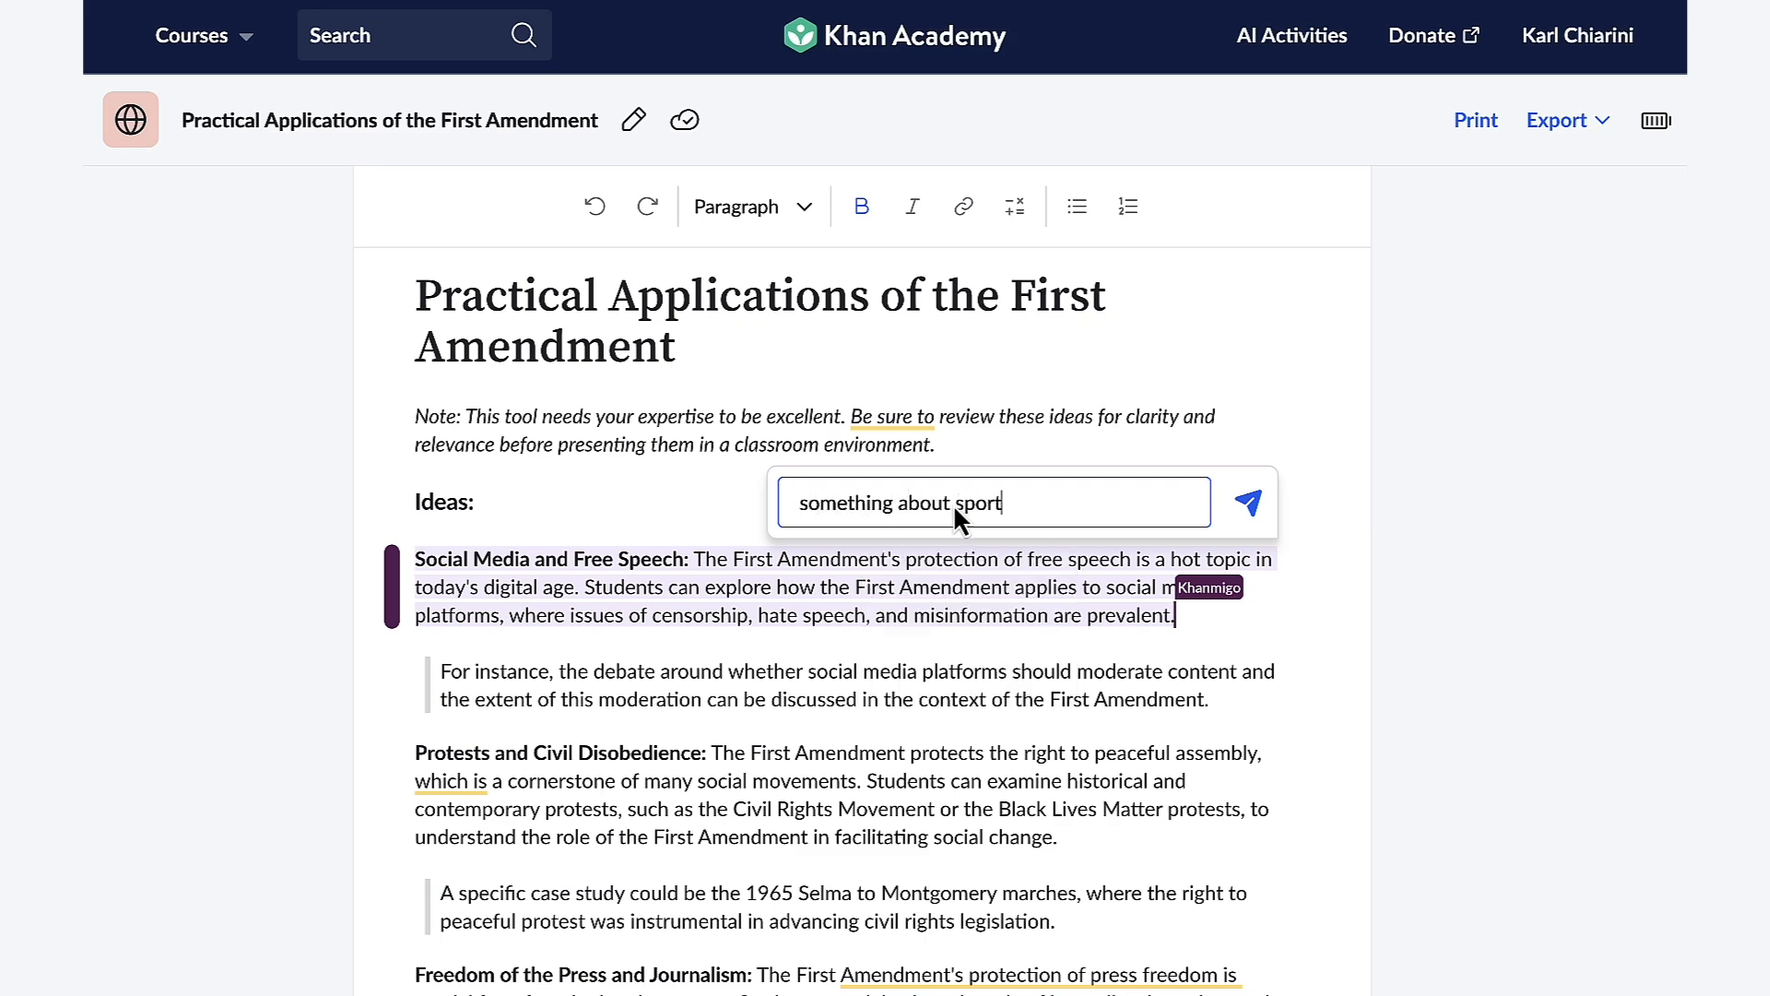
key("Return")
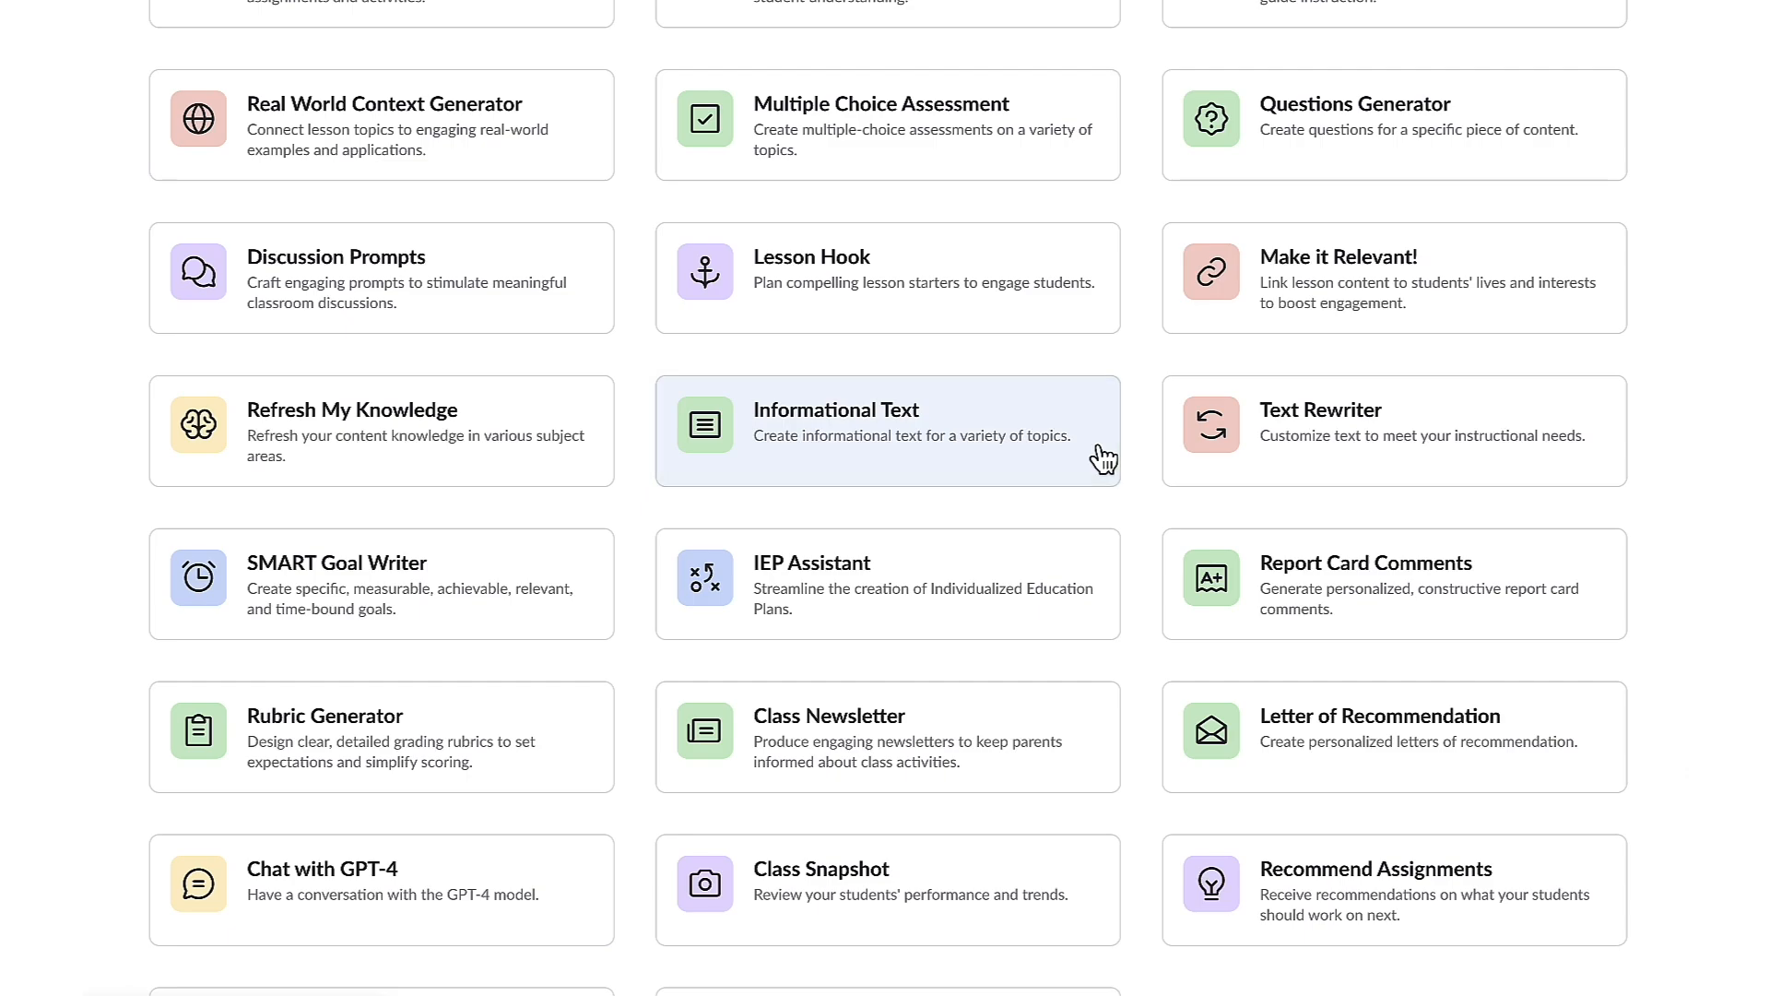
With the Informational Text tool, generate a 300-word text for 9th grade on "Photography: Understanding of the exposure process"
left_click(1104, 458)
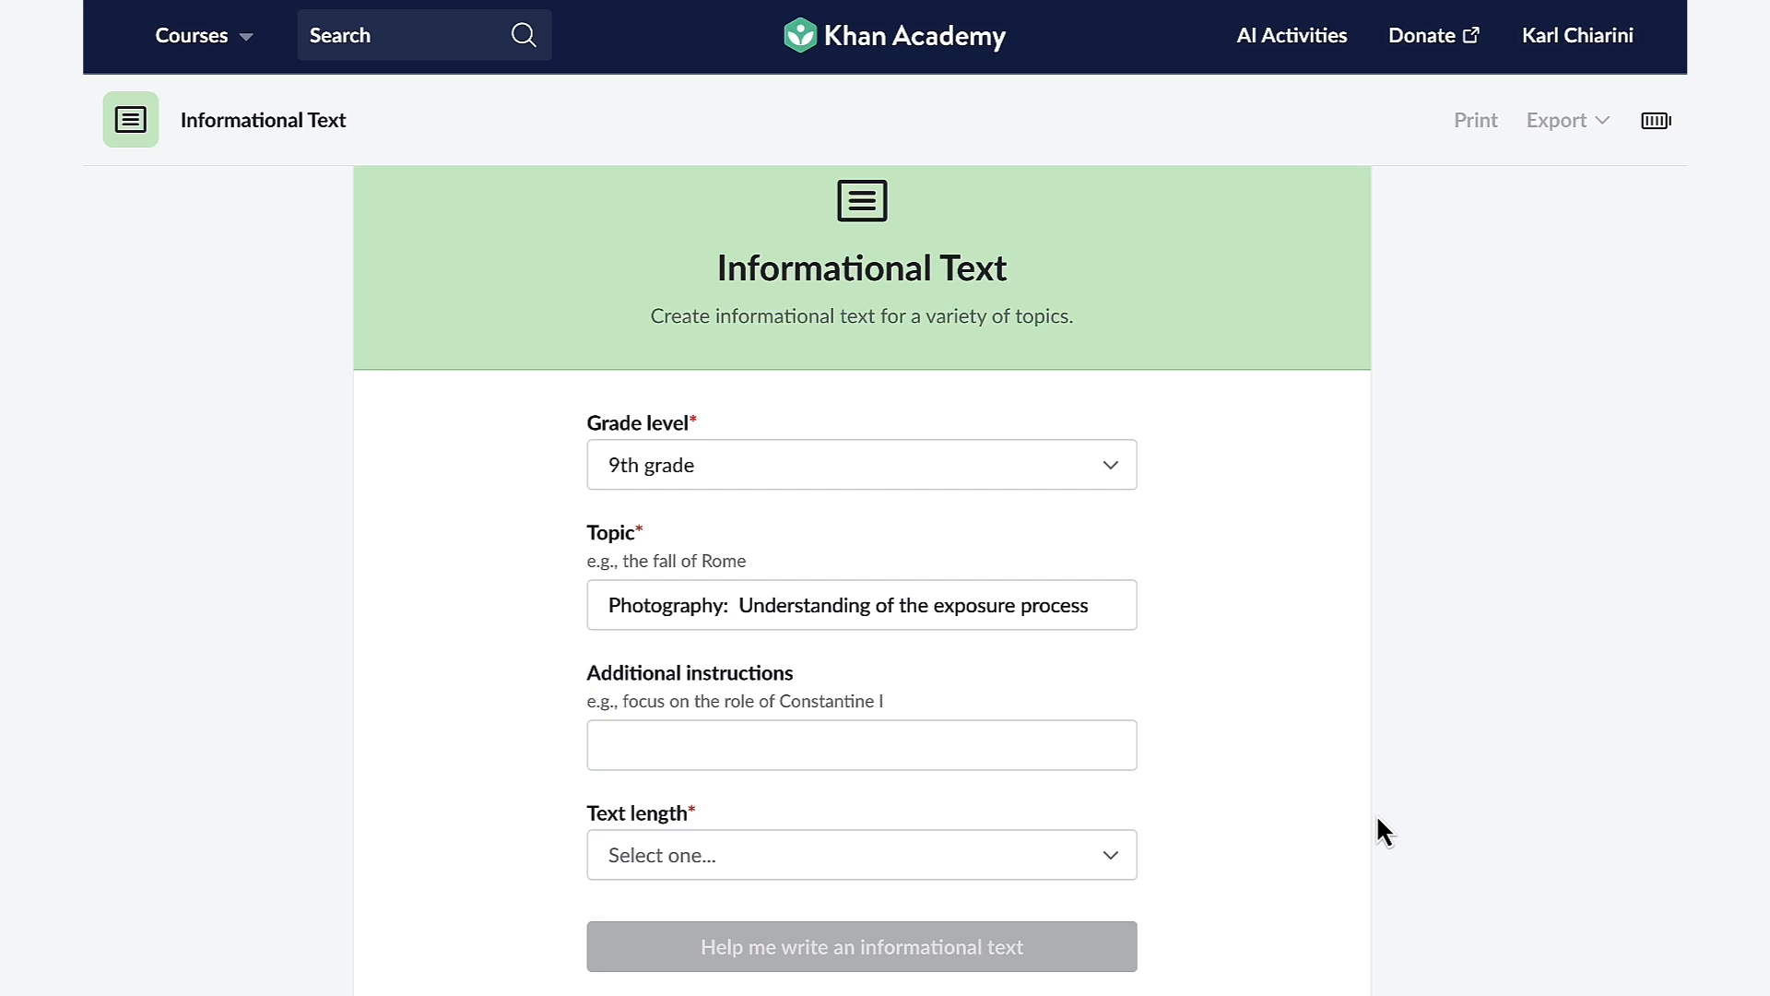
left_click(1116, 854)
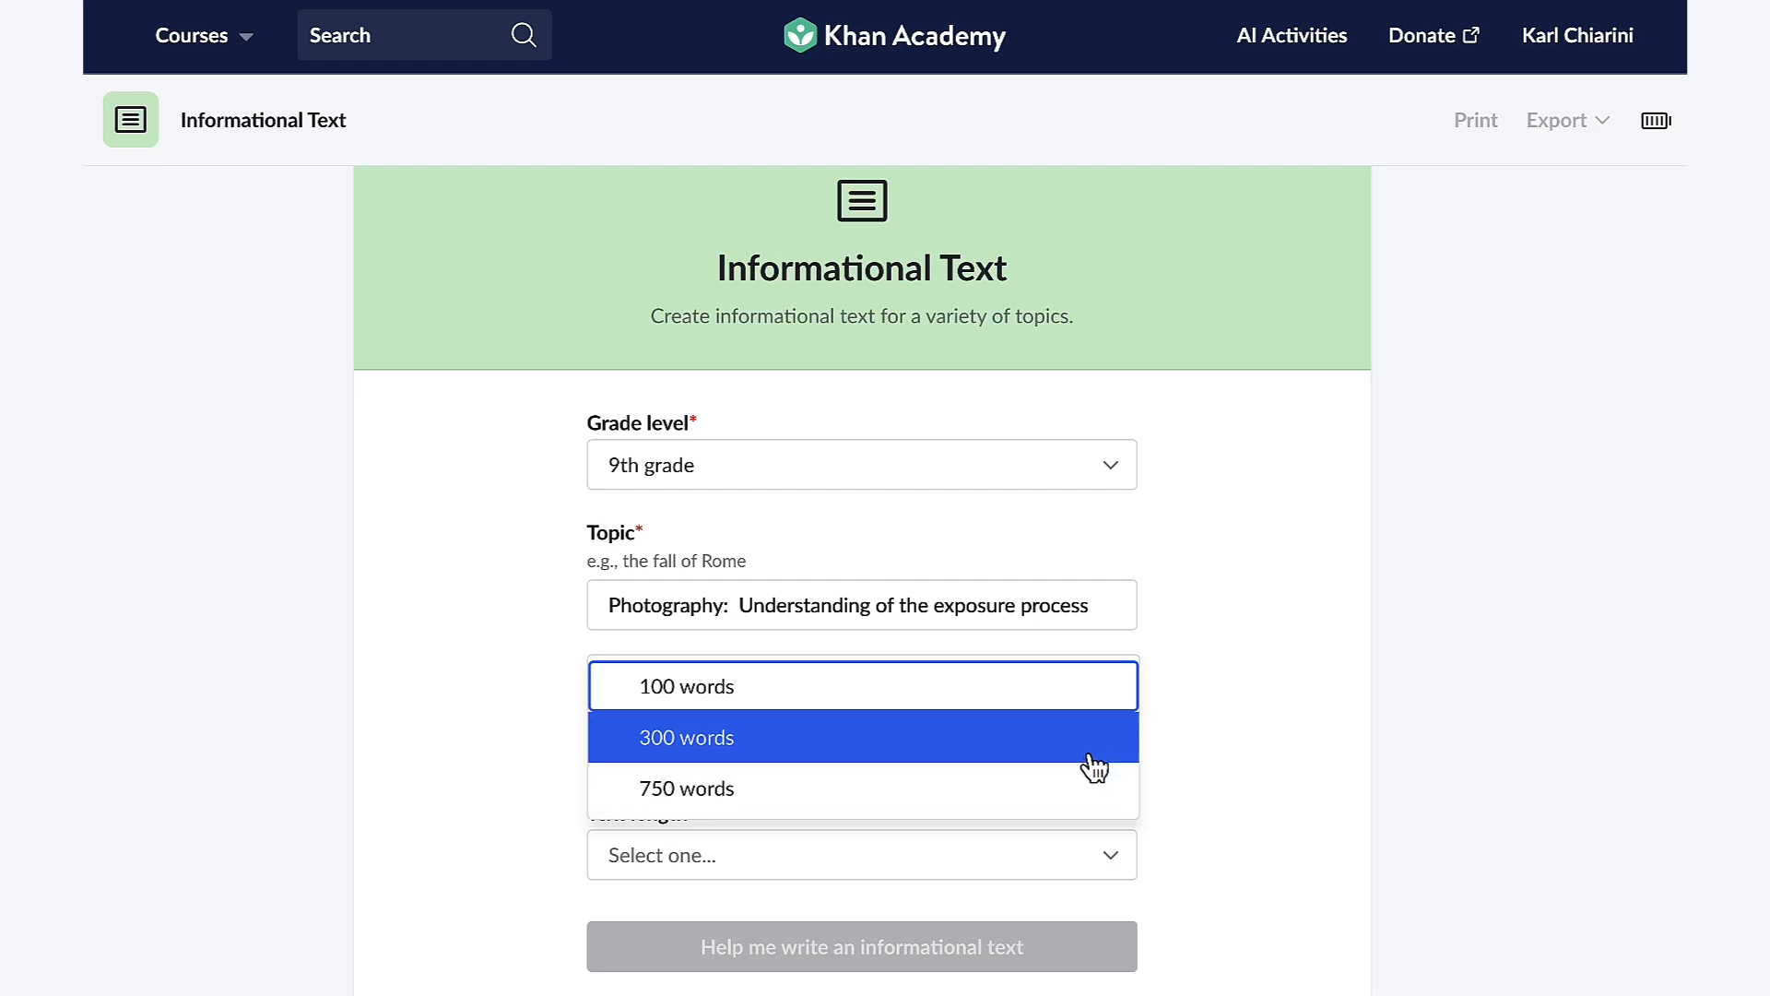
left_click(1093, 751)
left_click(993, 949)
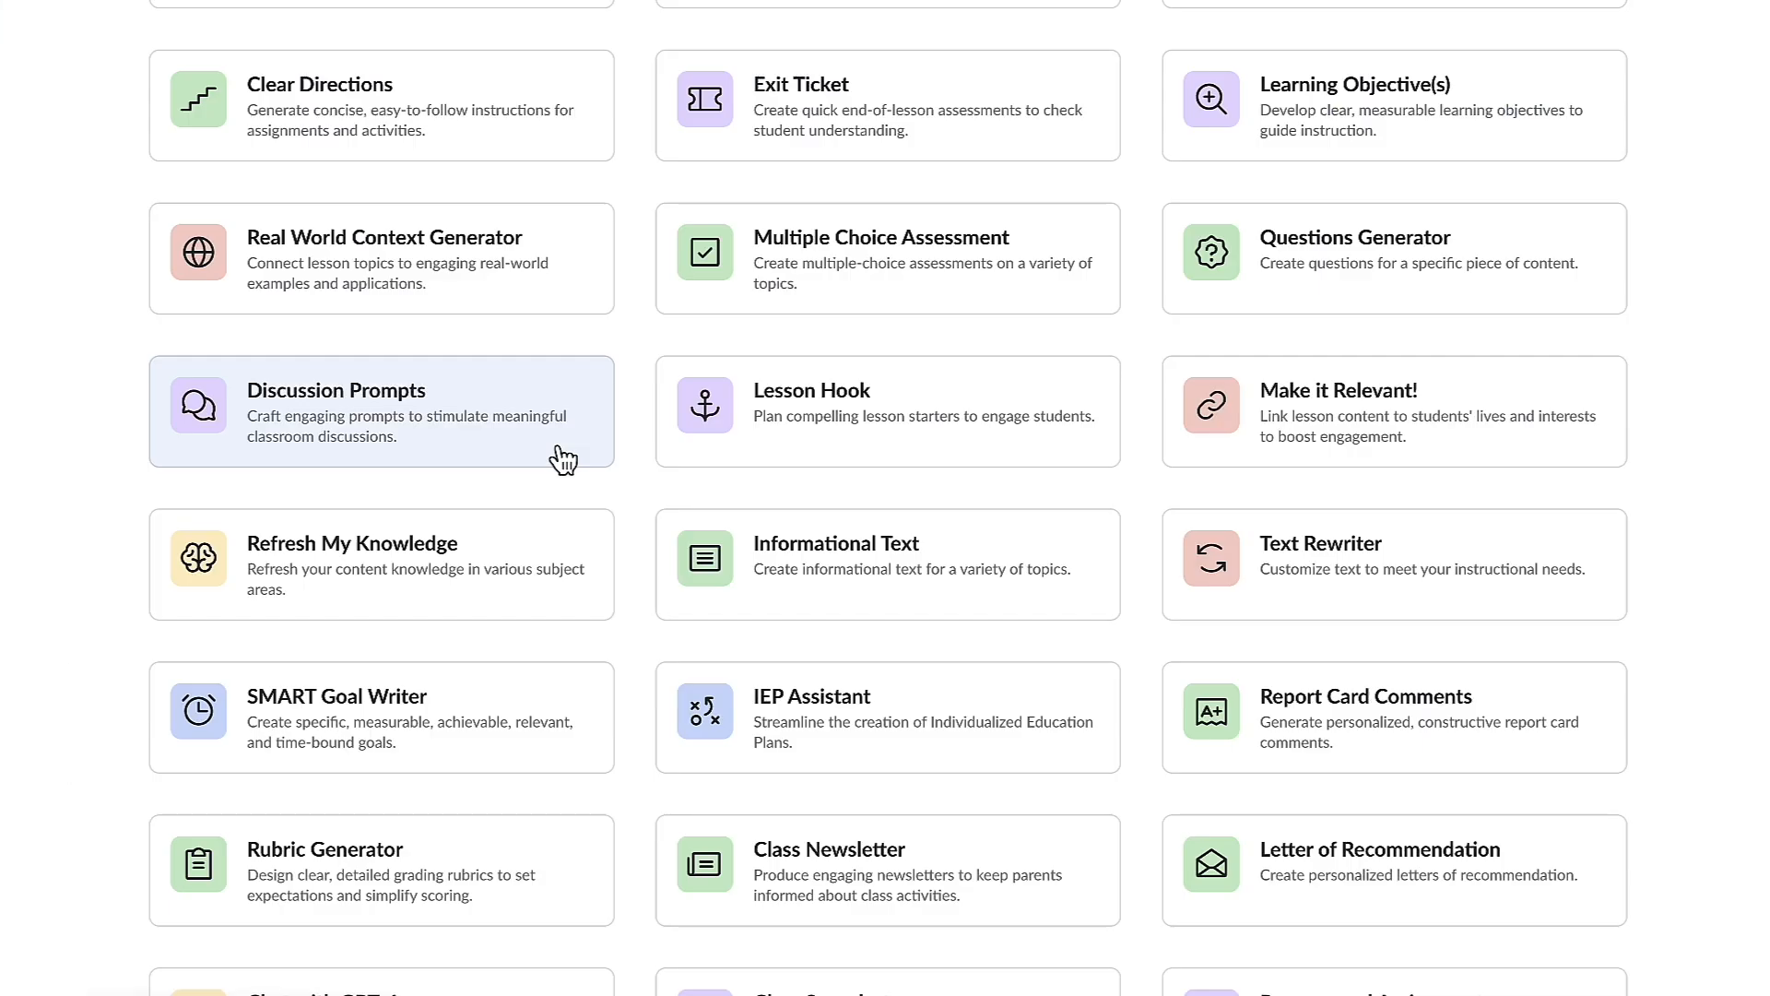
Generate 8th grade discussion topics on "Photosynthesis in organisms" with the Discussion Prompts tool
left_click(563, 458)
left_click(562, 459)
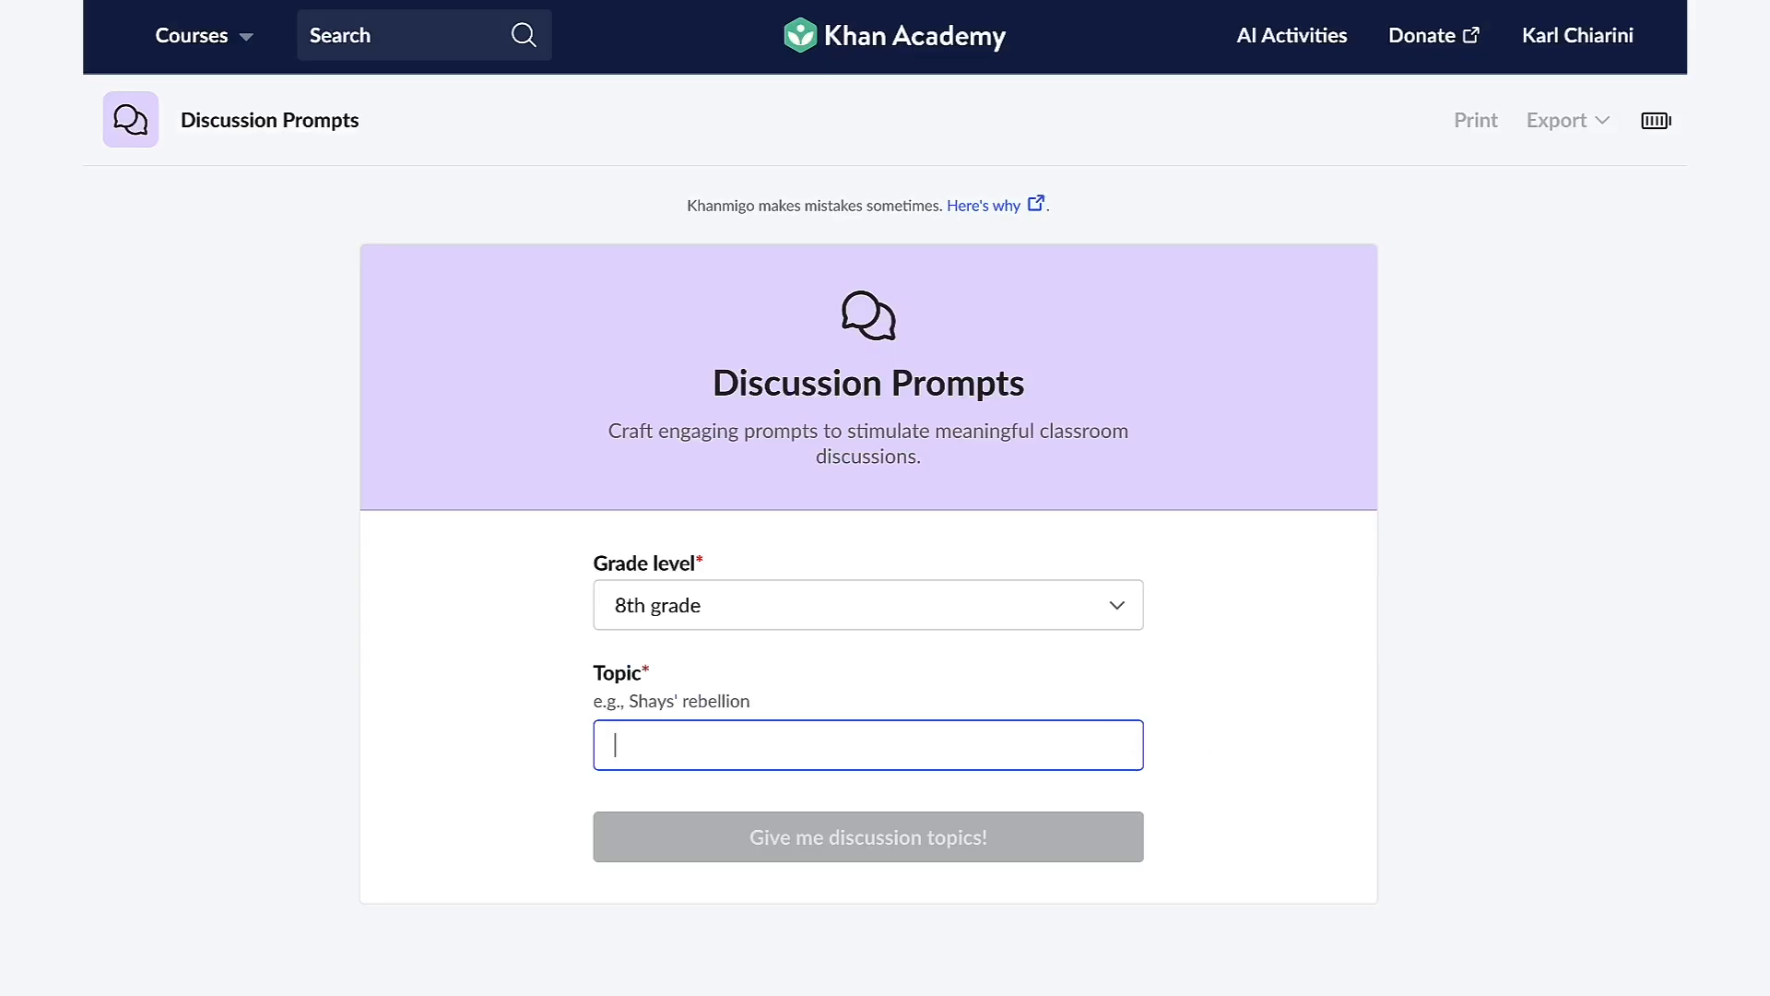
type("Photosynthesis in organisms")
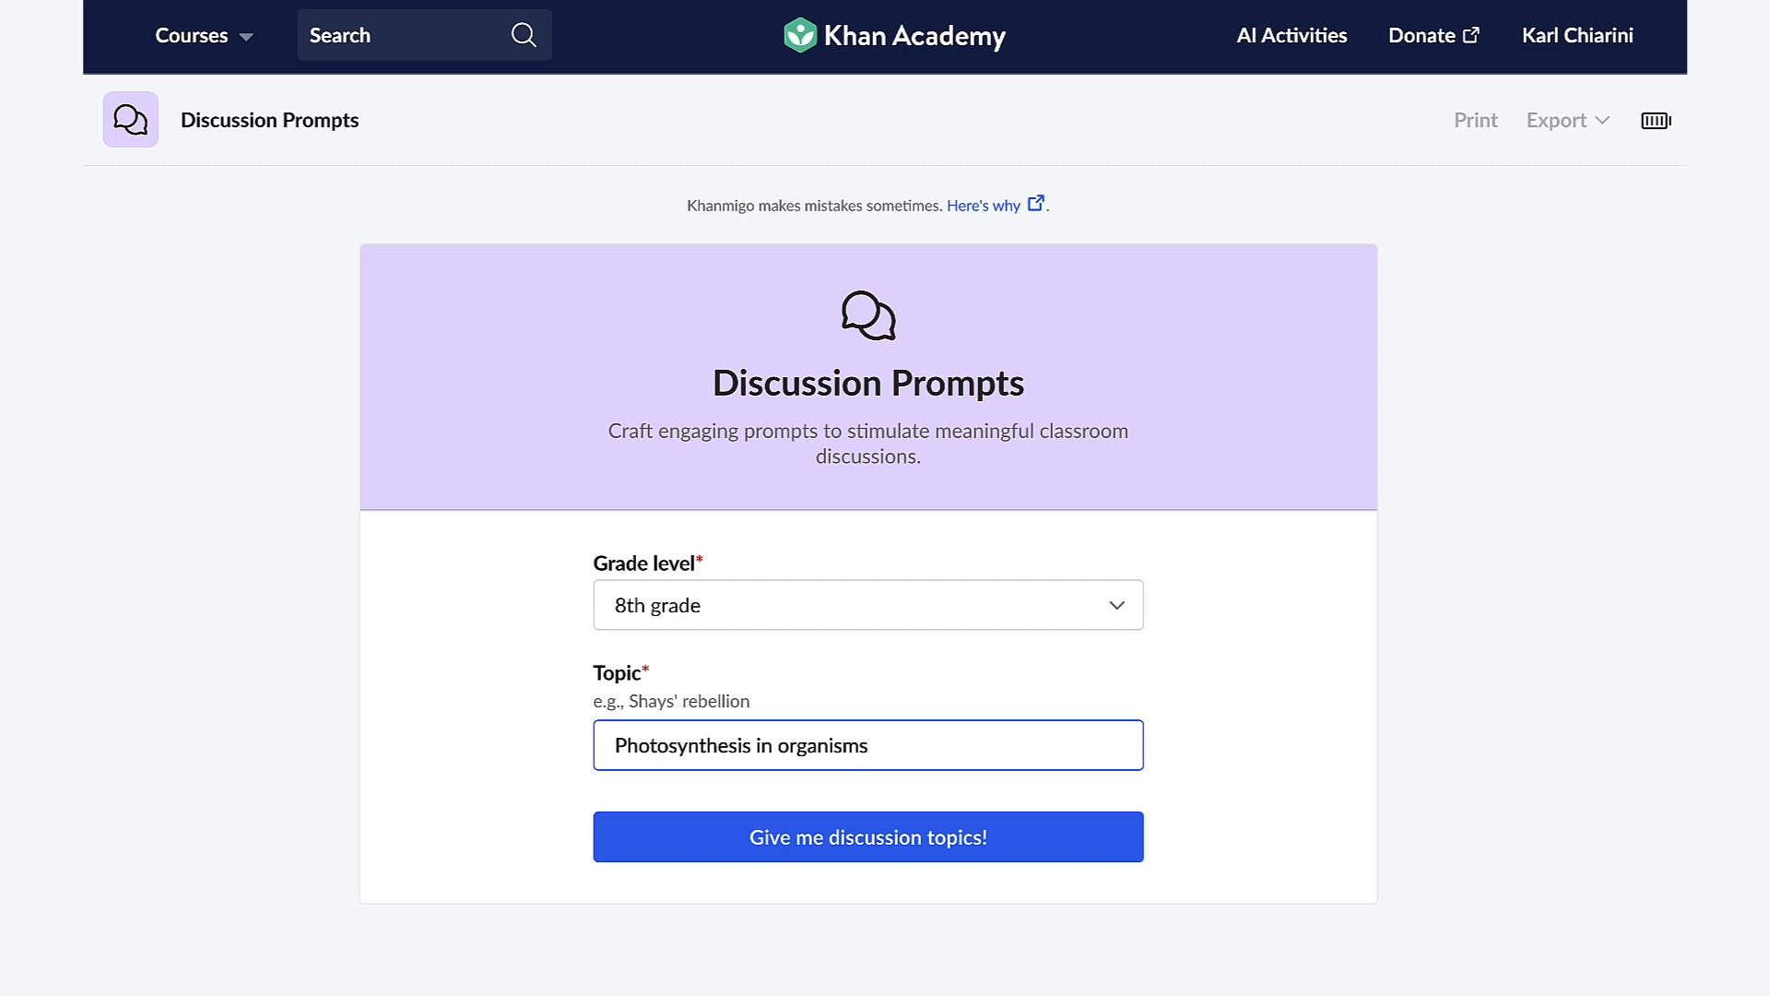
left_click(1119, 847)
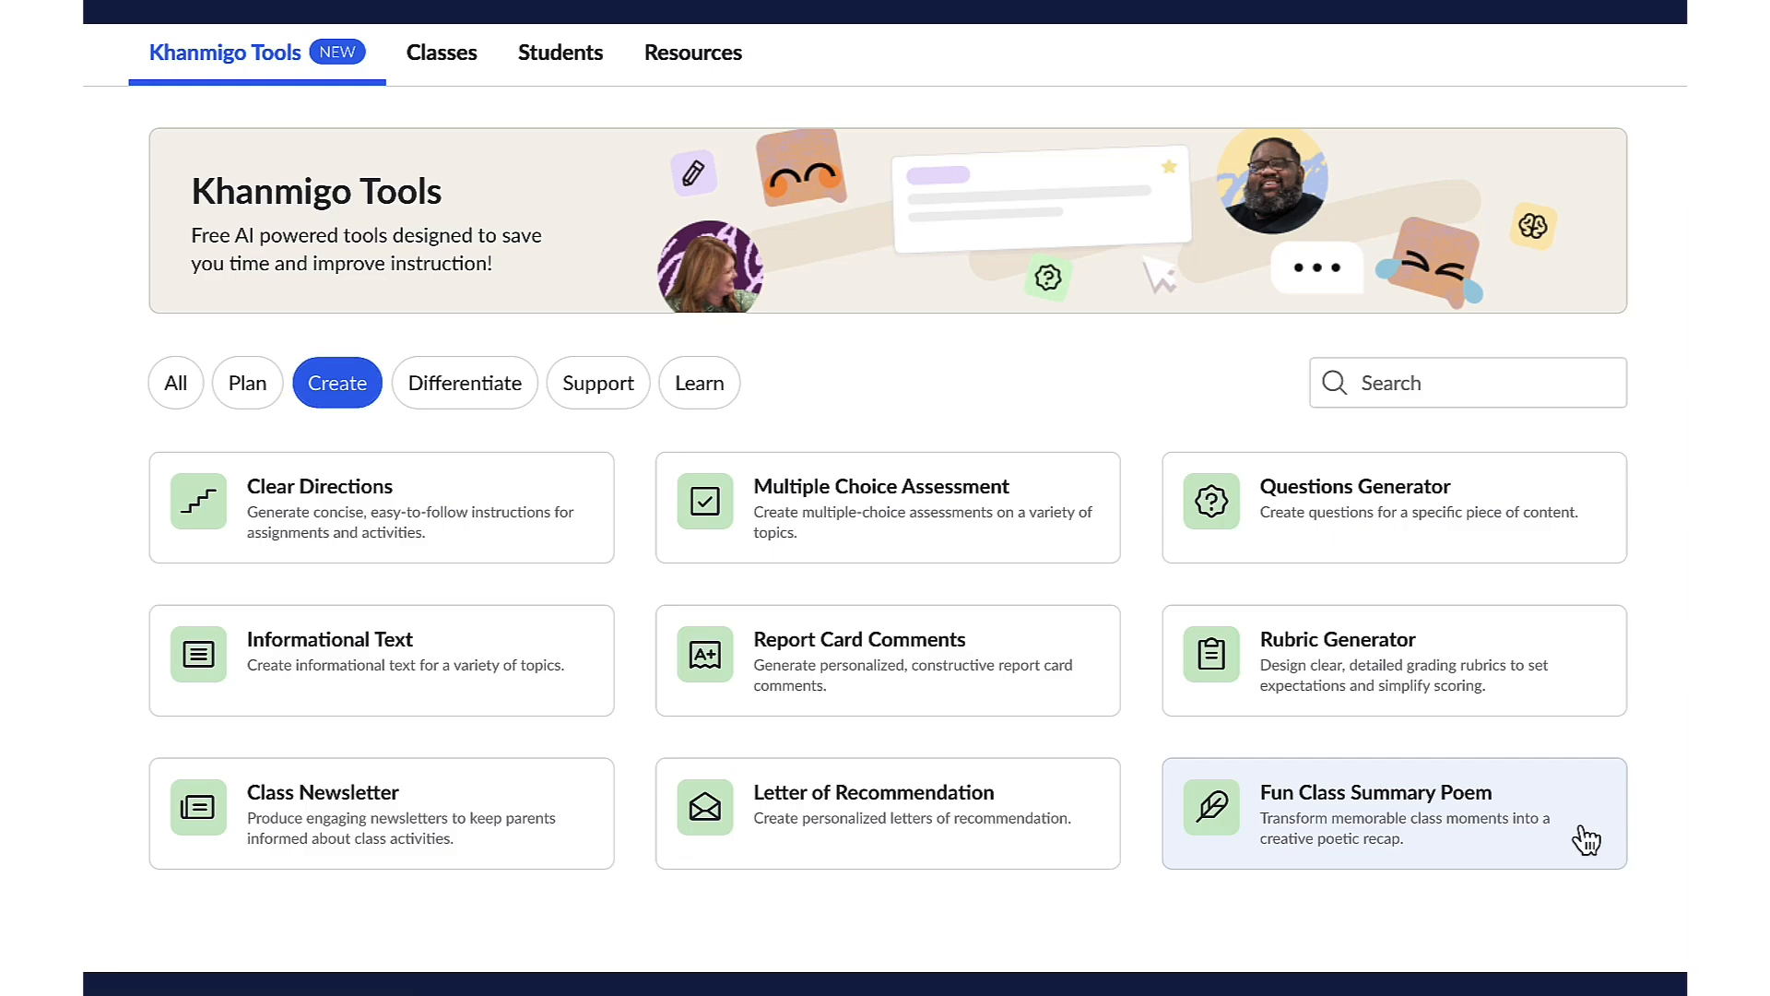
Generate a Fun Class Summary Poem with the class summary "Goal-setting" and the guiding theme "summer"
left_click(1585, 839)
scroll(1585, 823, "down", 1)
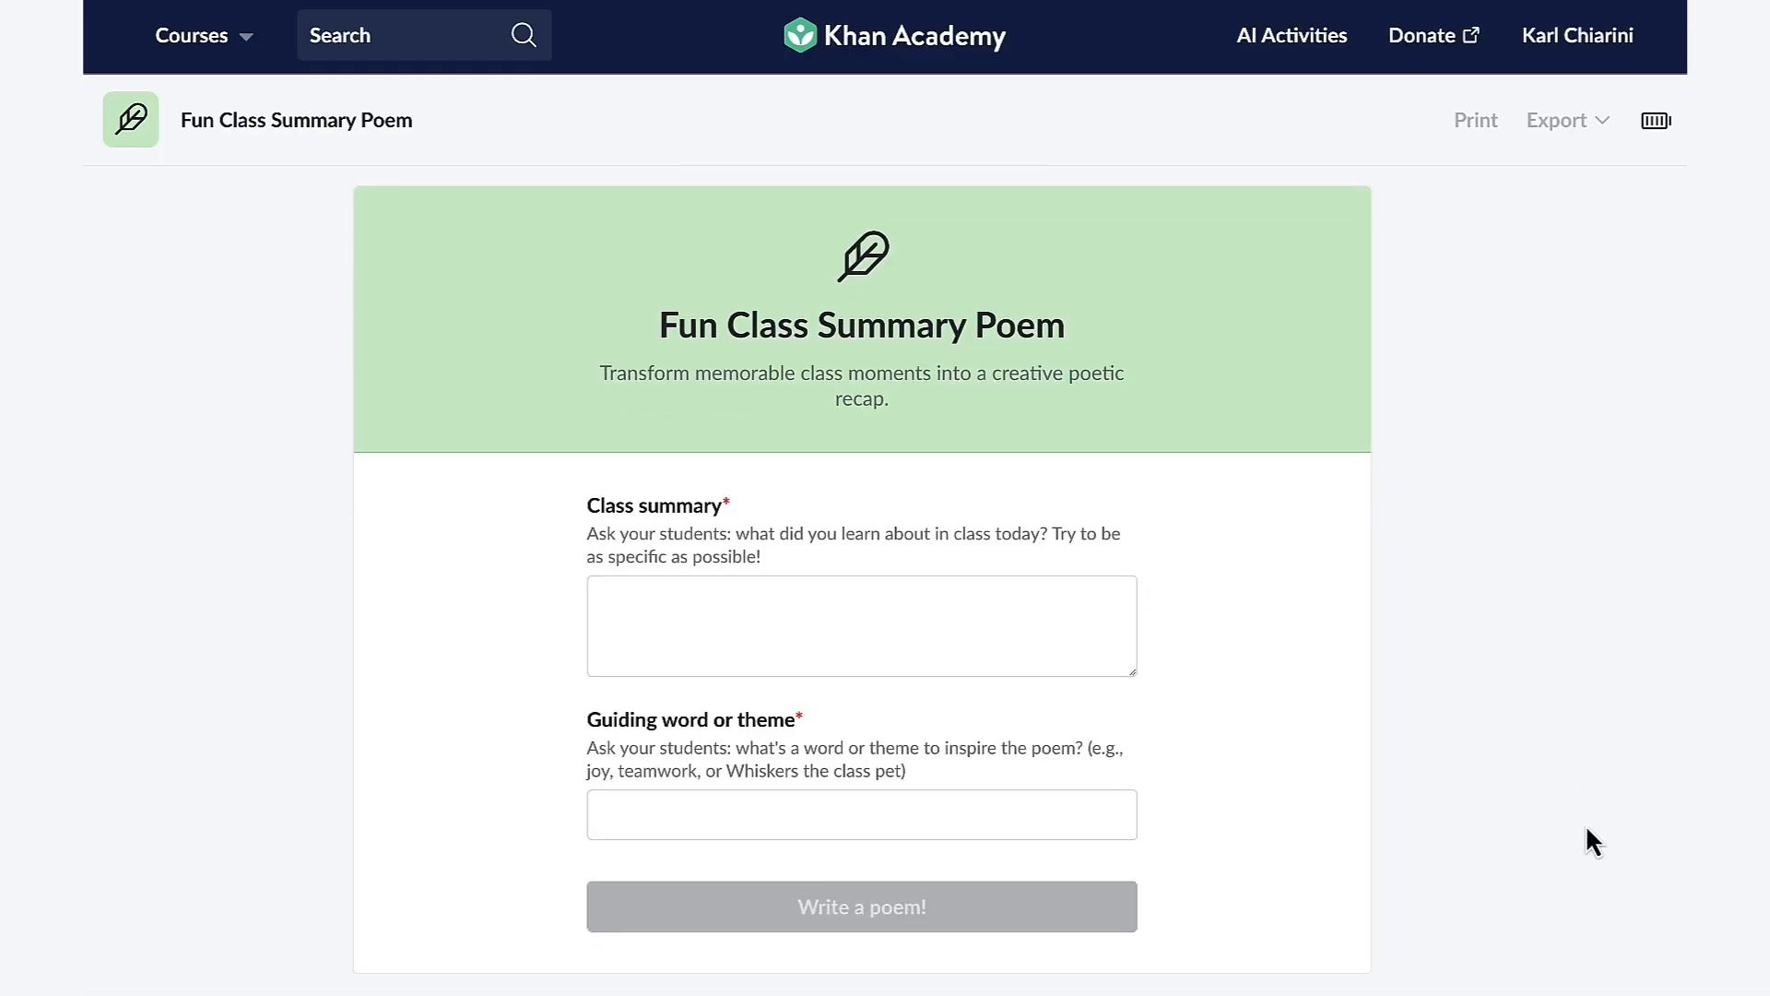
left_click(1113, 664)
type("Goal-setting")
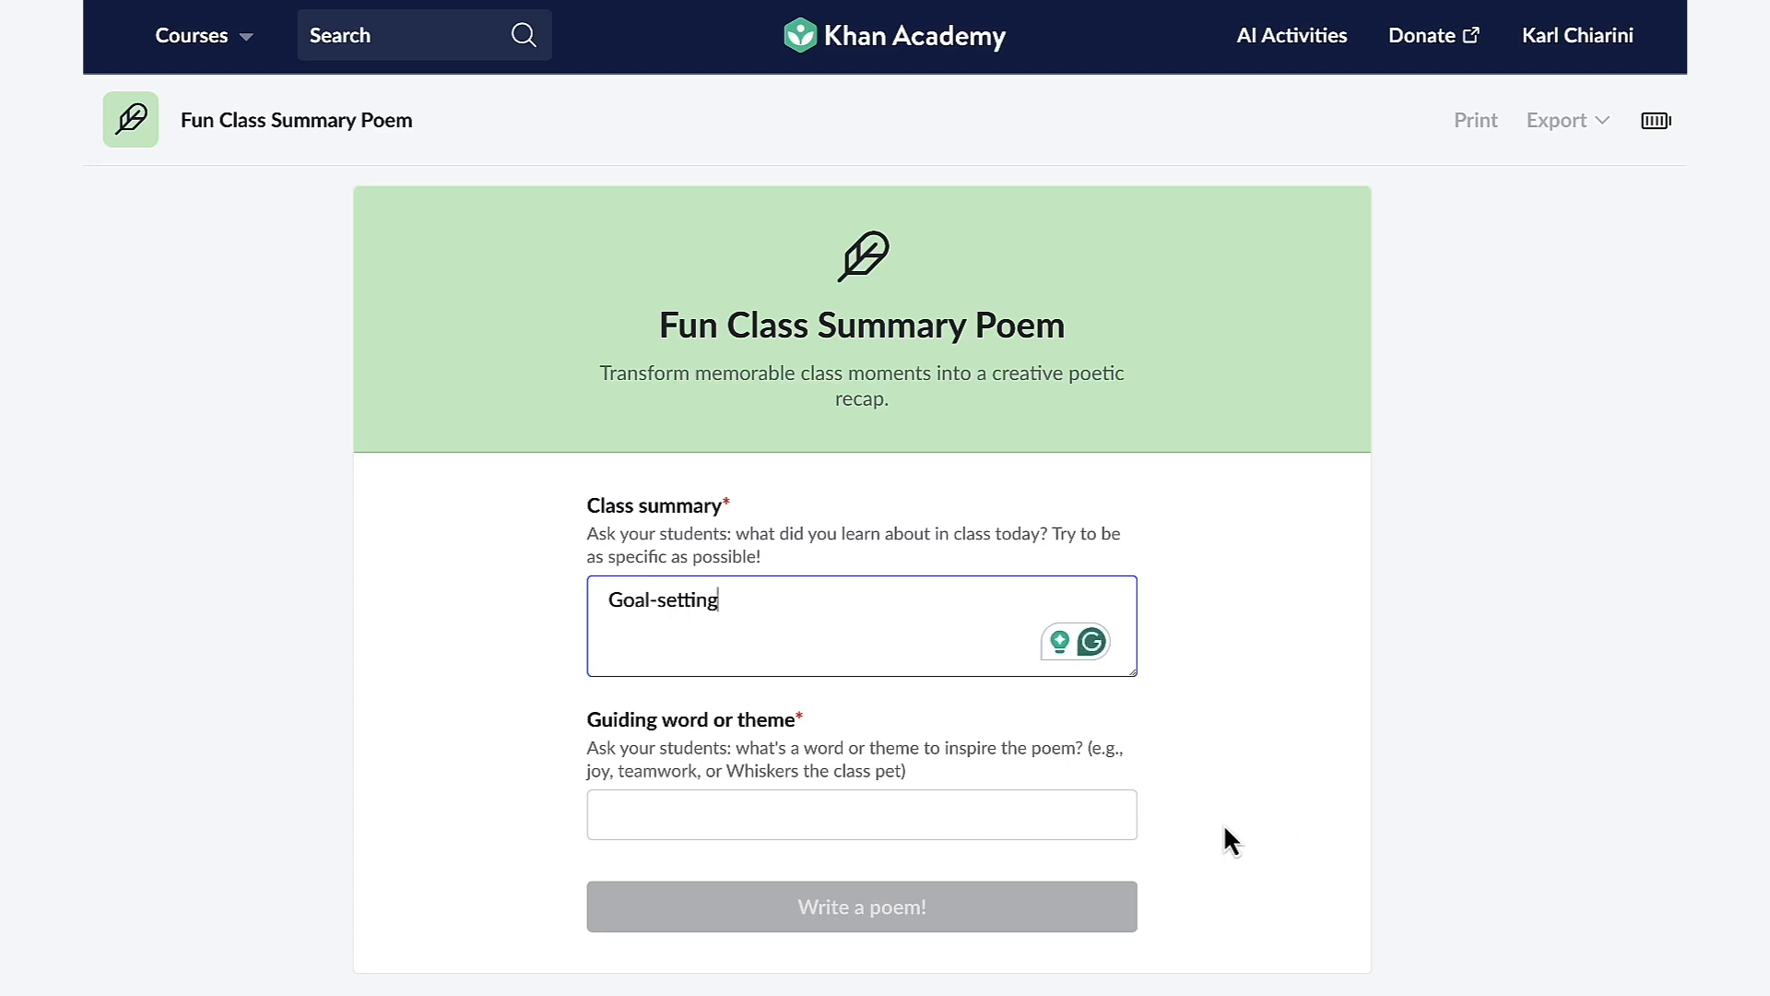
left_click(1087, 812)
type("s")
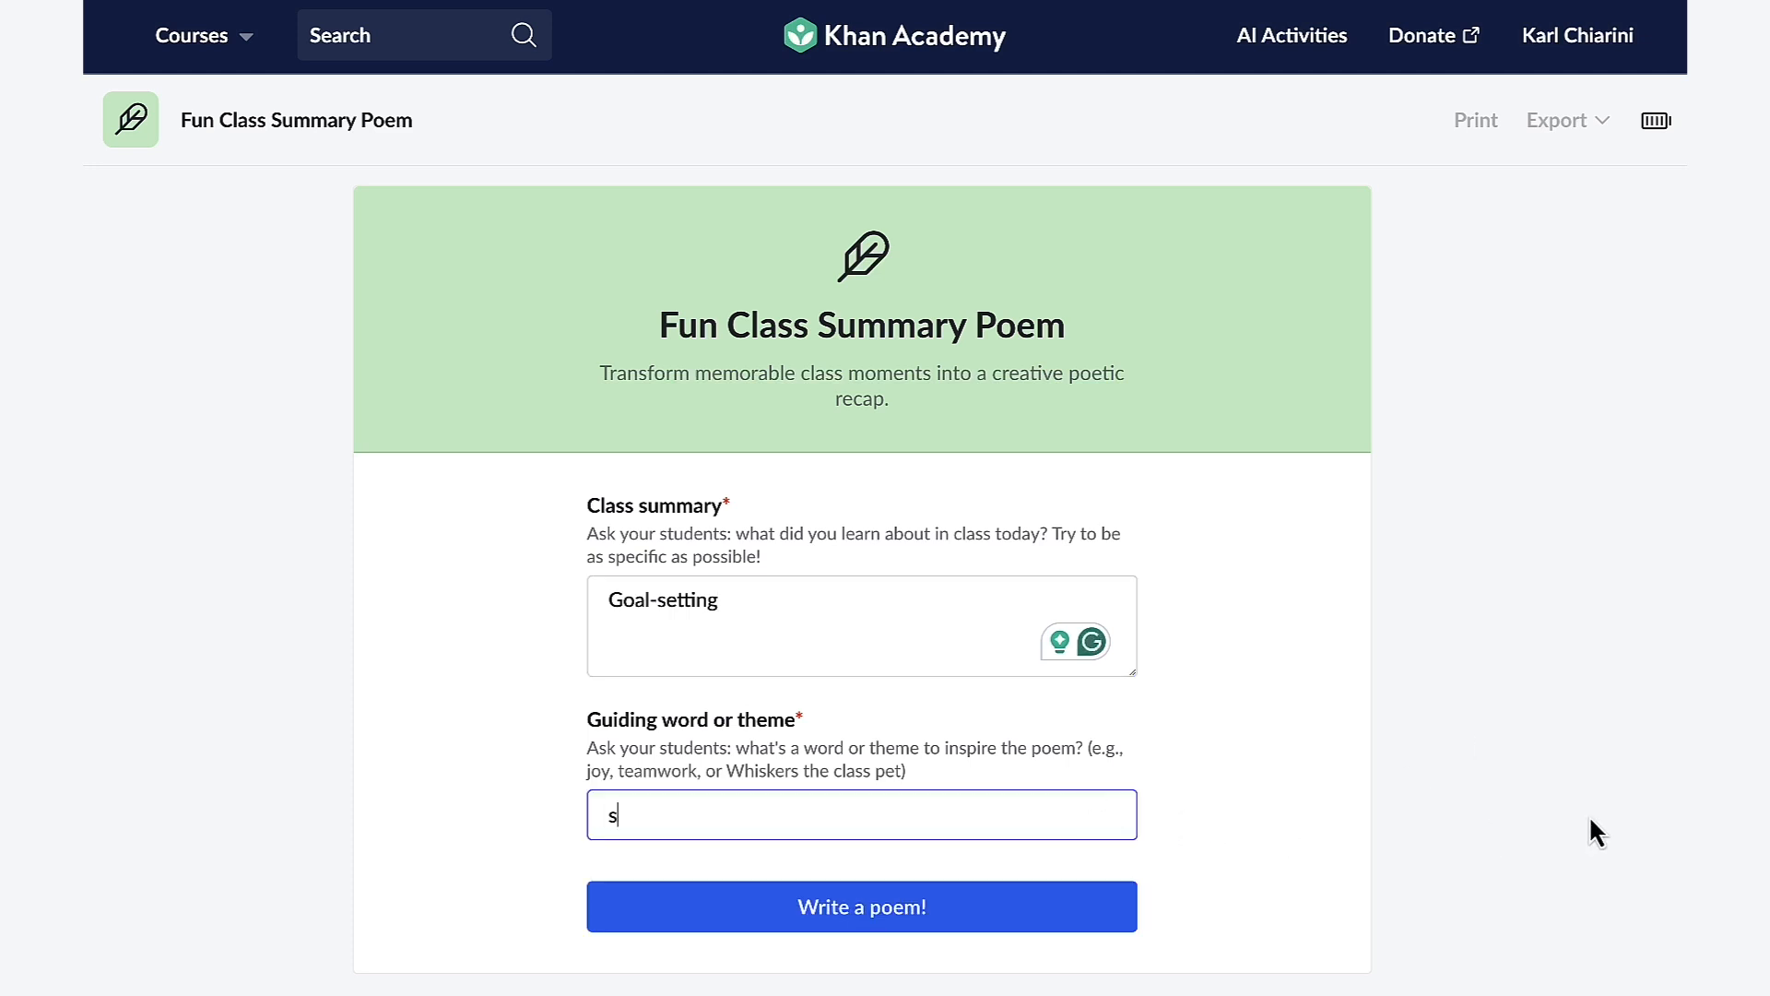
type("ummer")
left_click(1099, 911)
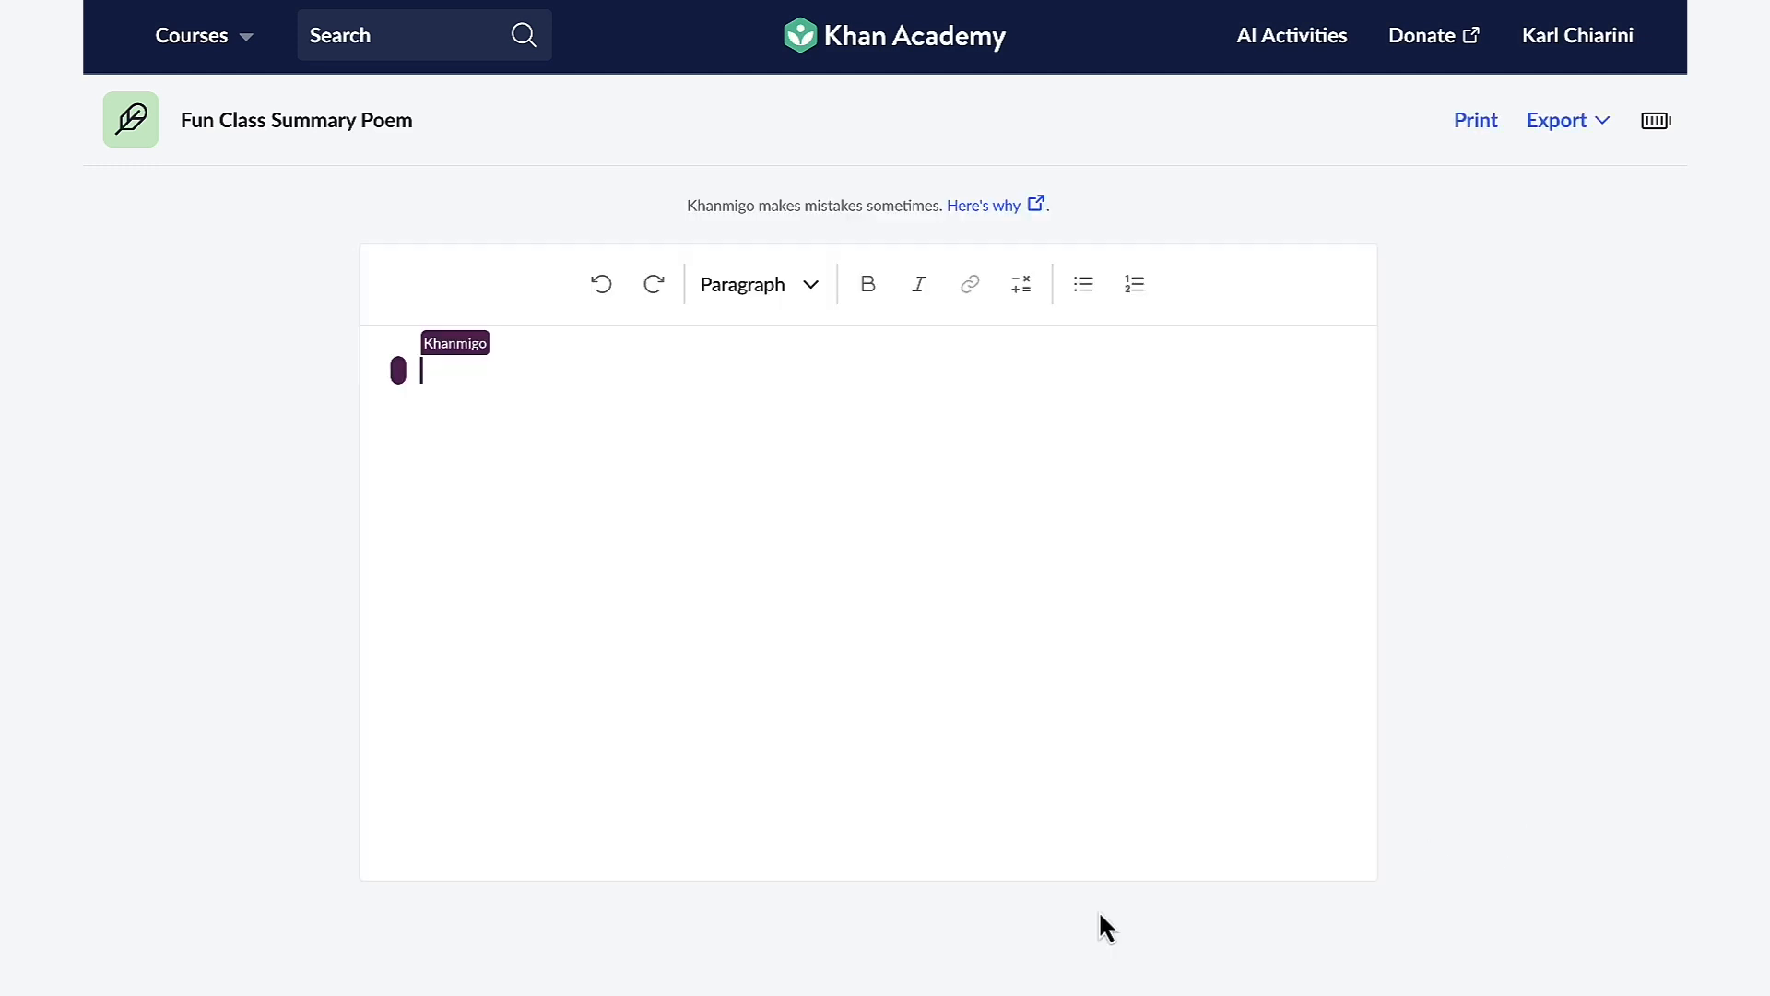